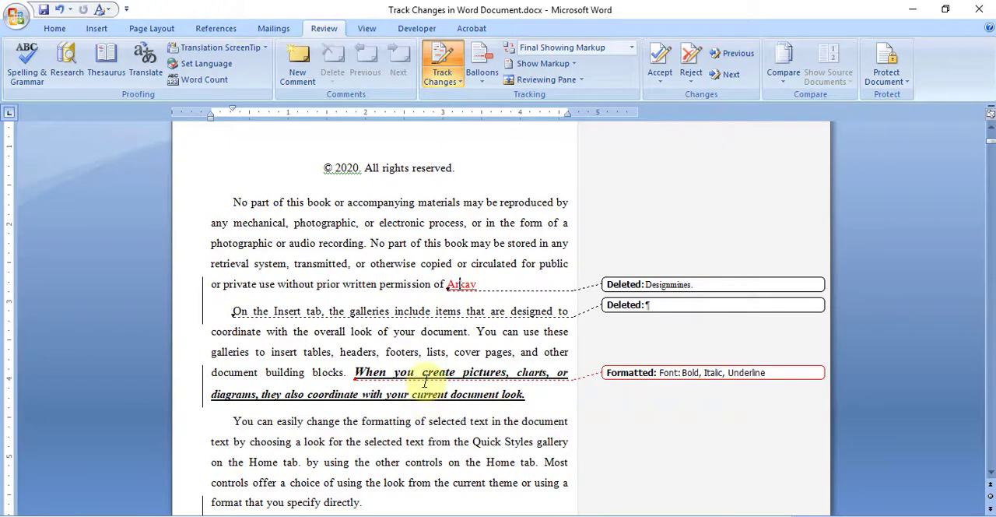
# - Examine the tracked insertions, deletions and formatting change across the document's first page
pyautogui.click(396, 284)
pyautogui.scroll(2, 444, 304)
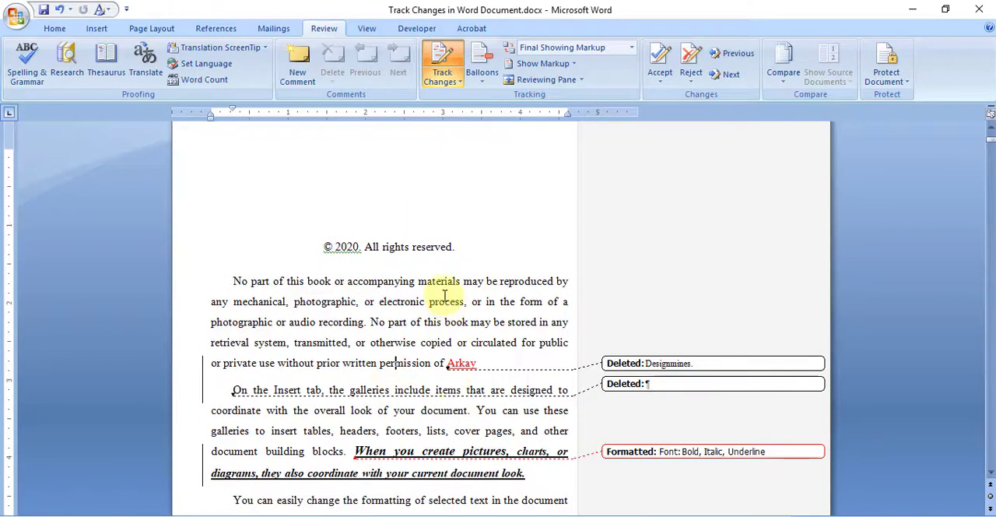
pyautogui.scroll(-2, 444, 286)
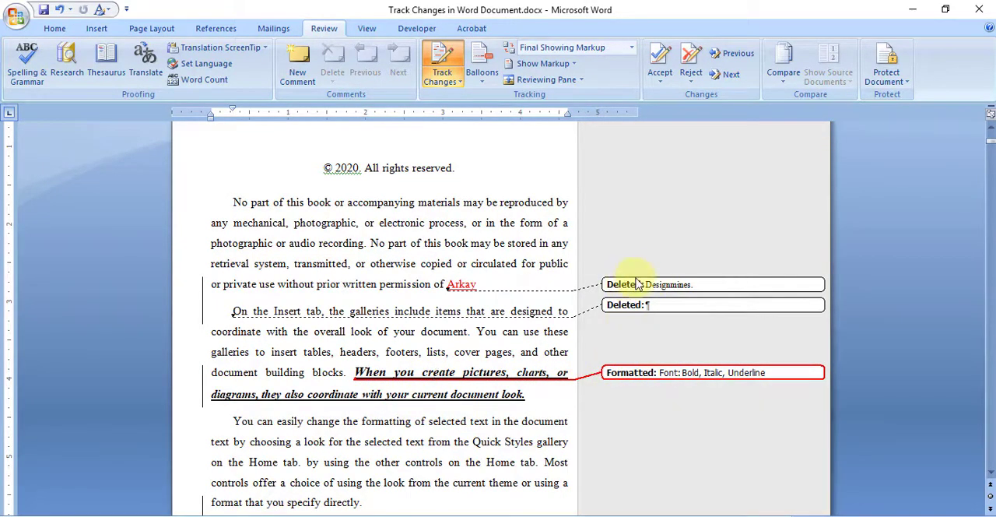
pyautogui.click(358, 395)
pyautogui.scroll(-2, 456, 396)
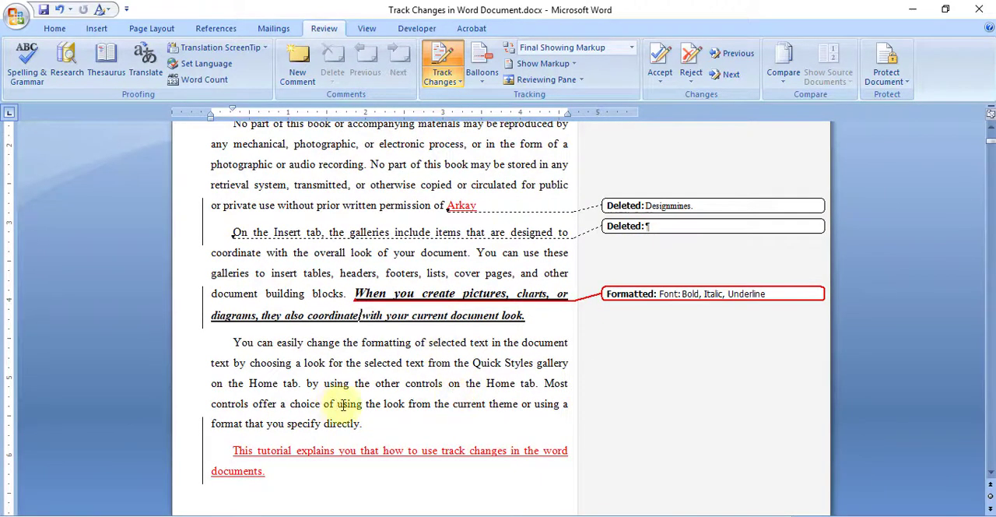
pyautogui.scroll(3, 395, 380)
pyautogui.scroll(2, 398, 369)
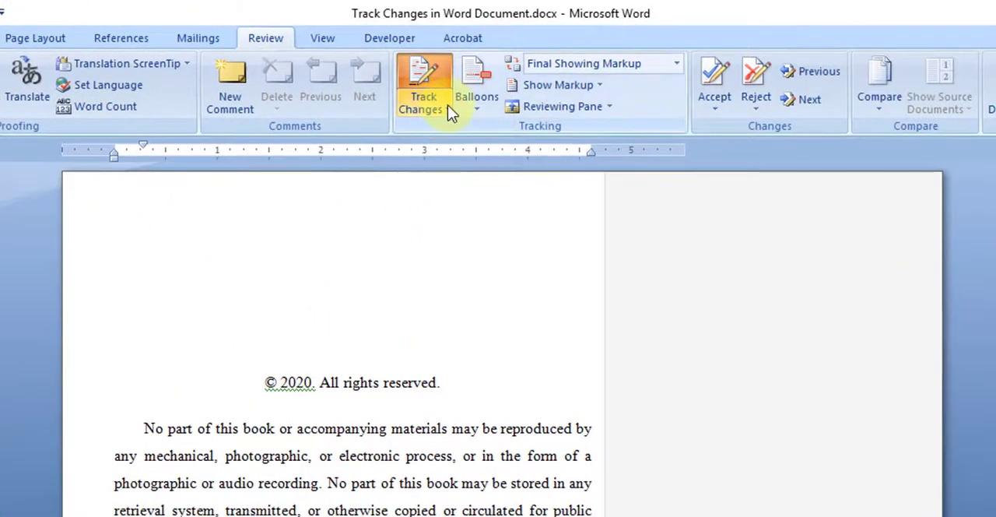
# - Open the change tracking options and set the color of insertions to Red
pyautogui.click(450, 112)
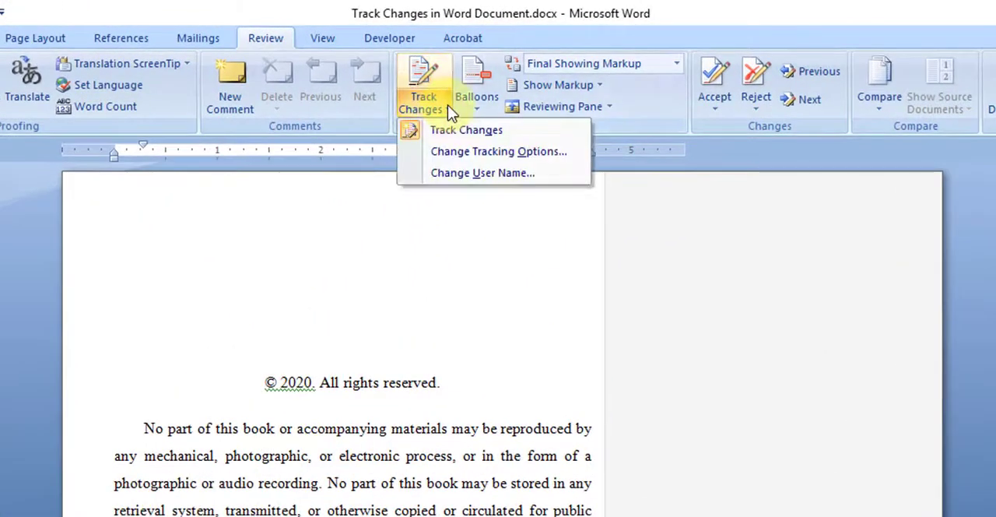
pyautogui.click(518, 153)
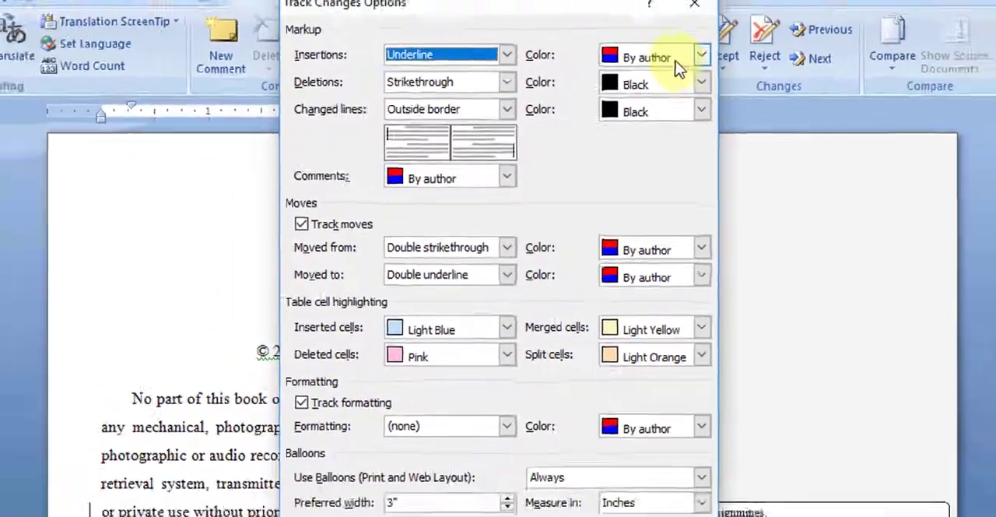
pyautogui.click(728, 37)
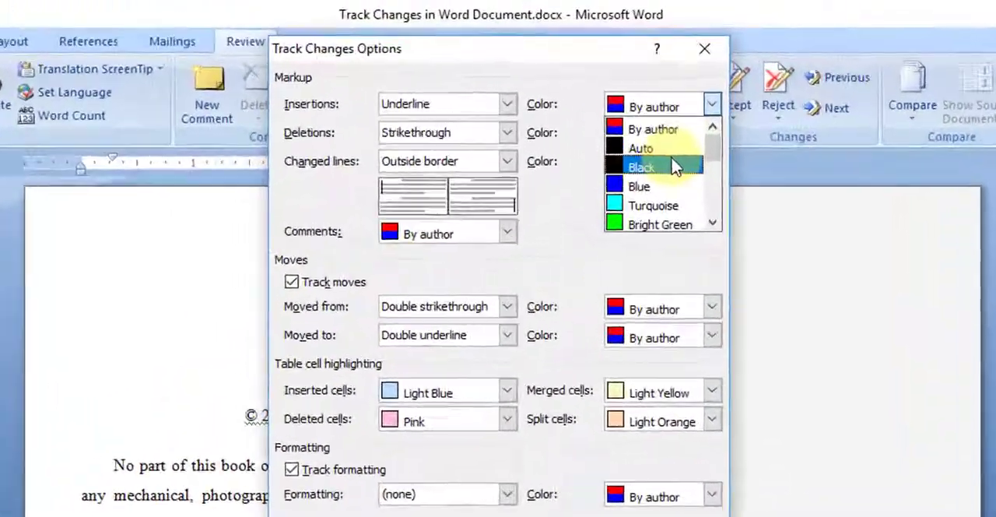
pyautogui.scroll(-1, 673, 168)
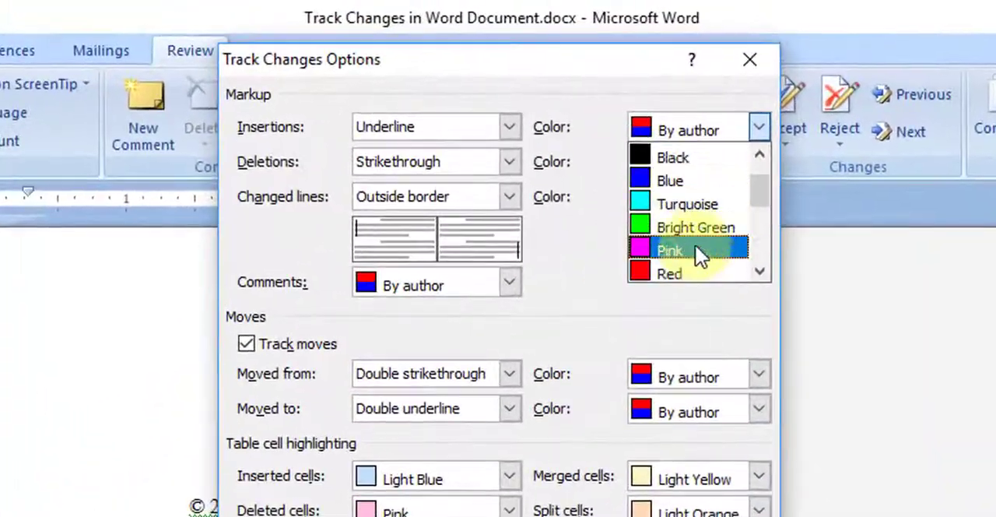
pyautogui.click(641, 206)
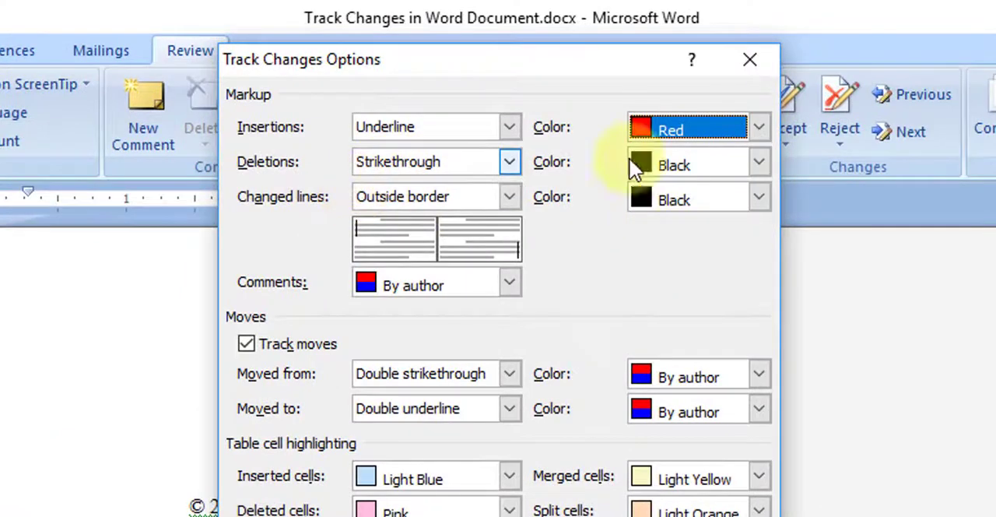
# - Set the color of tracked deletions to Red
pyautogui.click(706, 160)
pyautogui.scroll(-1, 666, 257)
pyautogui.scroll(-2, 666, 257)
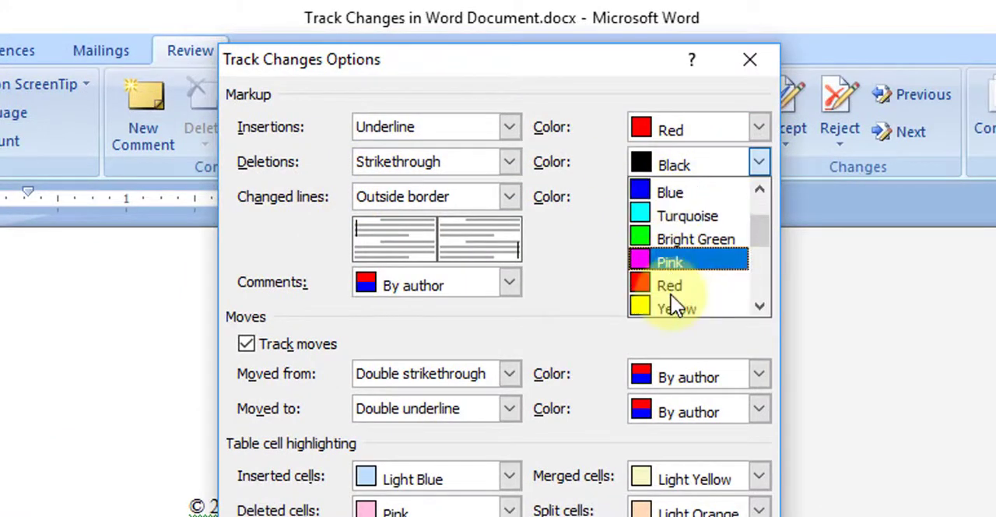
pyautogui.click(669, 285)
# - Set the colors of changed lines and of moved-from text to Red
pyautogui.click(703, 201)
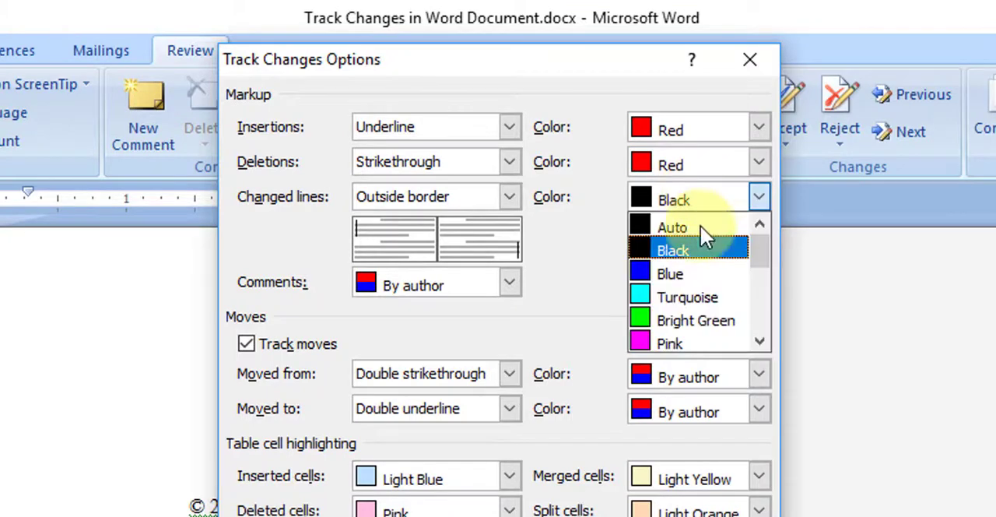
pyautogui.scroll(-2, 702, 235)
pyautogui.click(691, 321)
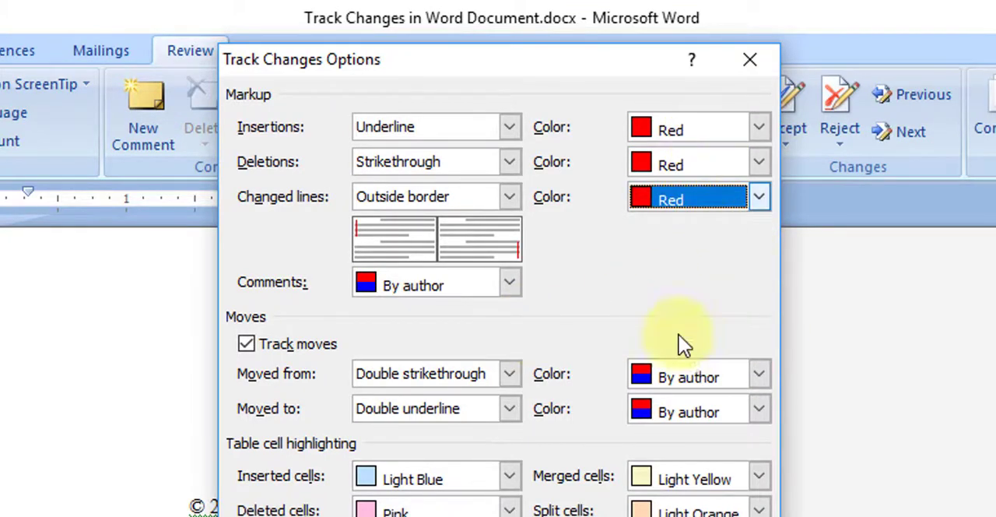
pyautogui.click(688, 376)
pyautogui.scroll(-2, 704, 478)
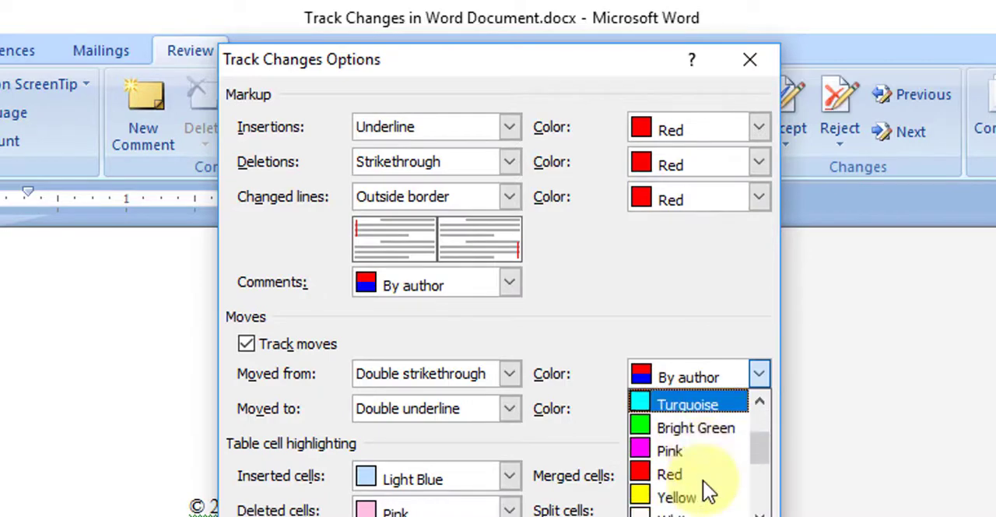
pyautogui.click(700, 475)
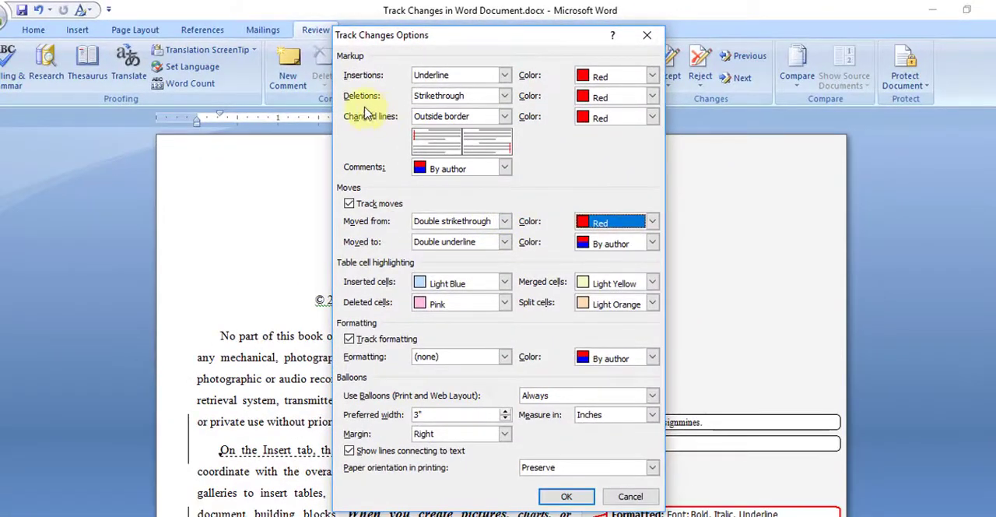
# - Set the deletions color to Blue and the moved-to color to Red, and apply the tracking options
pyautogui.click(652, 95)
pyautogui.click(606, 116)
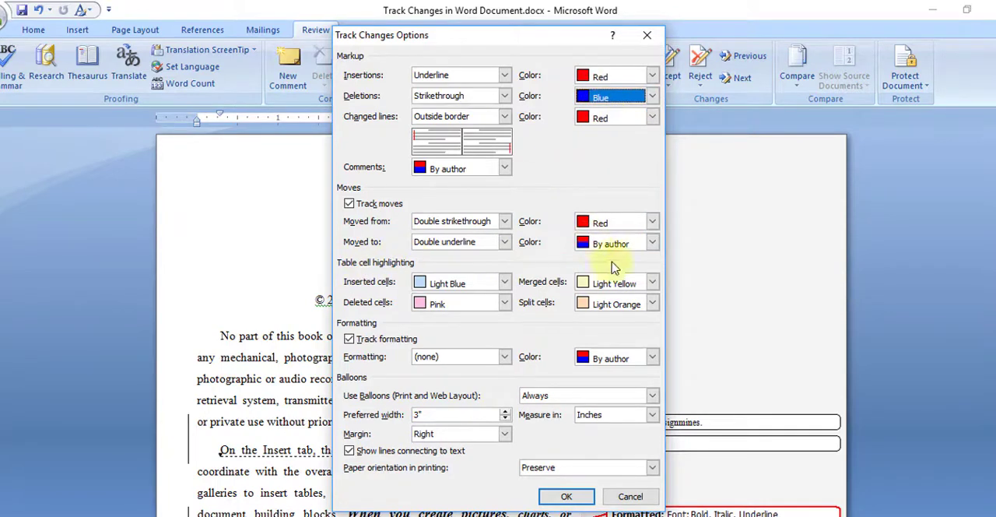
pyautogui.click(630, 243)
pyautogui.scroll(-2, 607, 303)
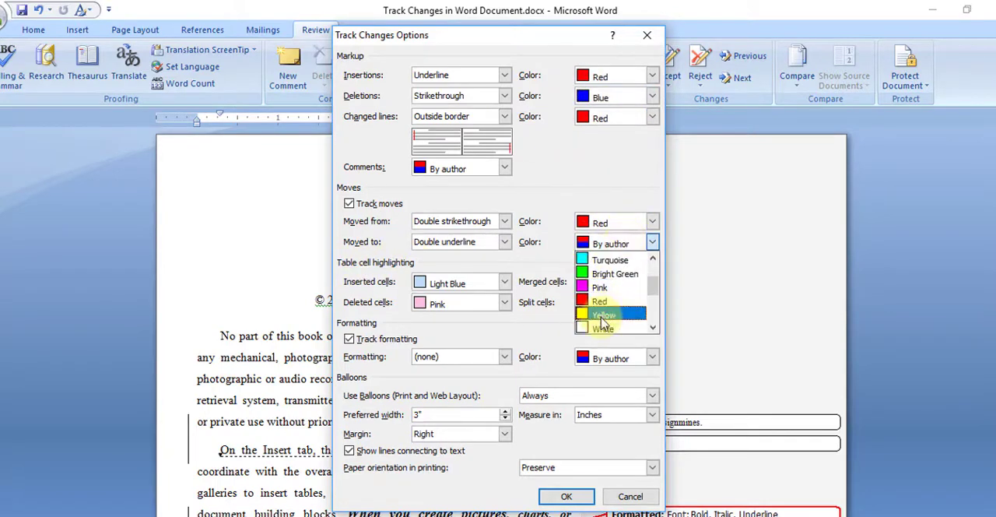
pyautogui.click(604, 302)
pyautogui.click(570, 496)
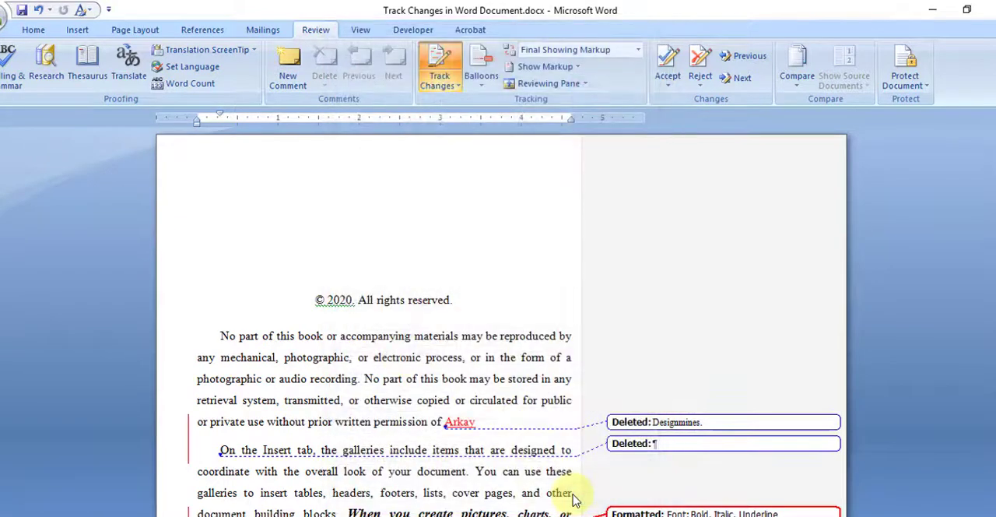
# - Examine the recolored insertions, deletions and changed lines in the document
pyautogui.scroll(-3, 405, 368)
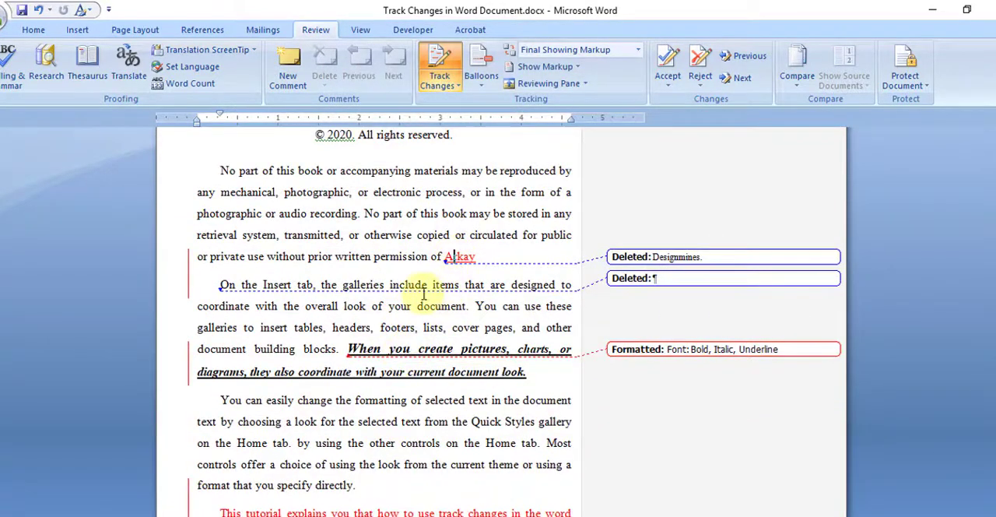
pyautogui.scroll(-2, 514, 365)
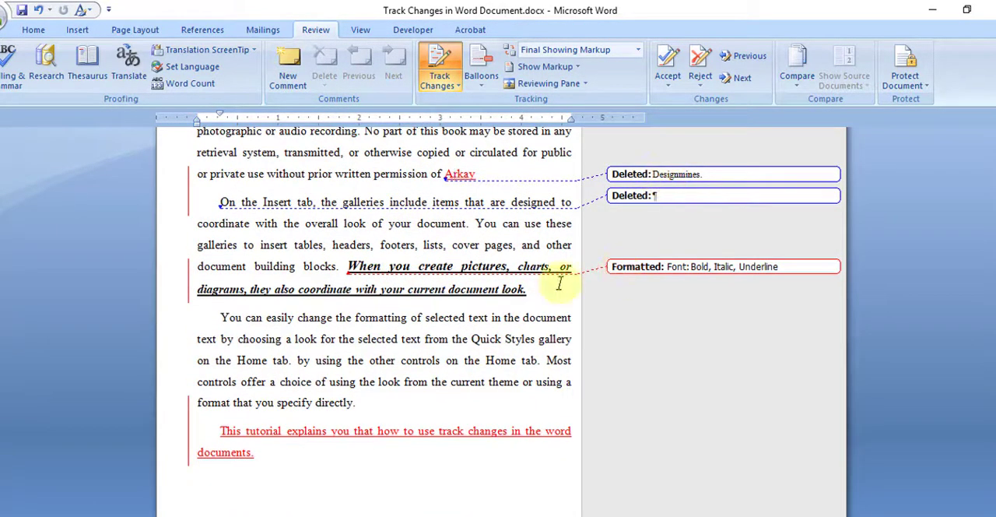
pyautogui.scroll(2, 433, 365)
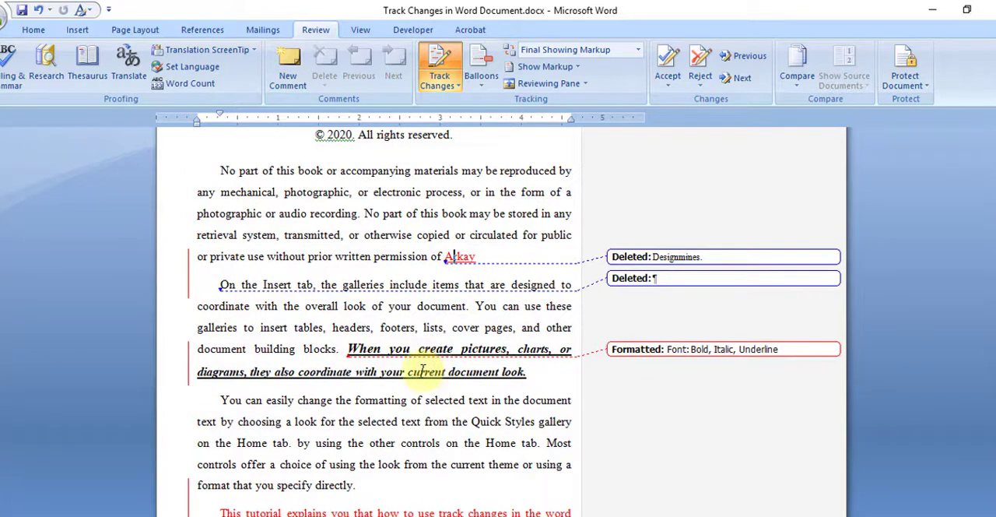
pyautogui.scroll(1, 399, 321)
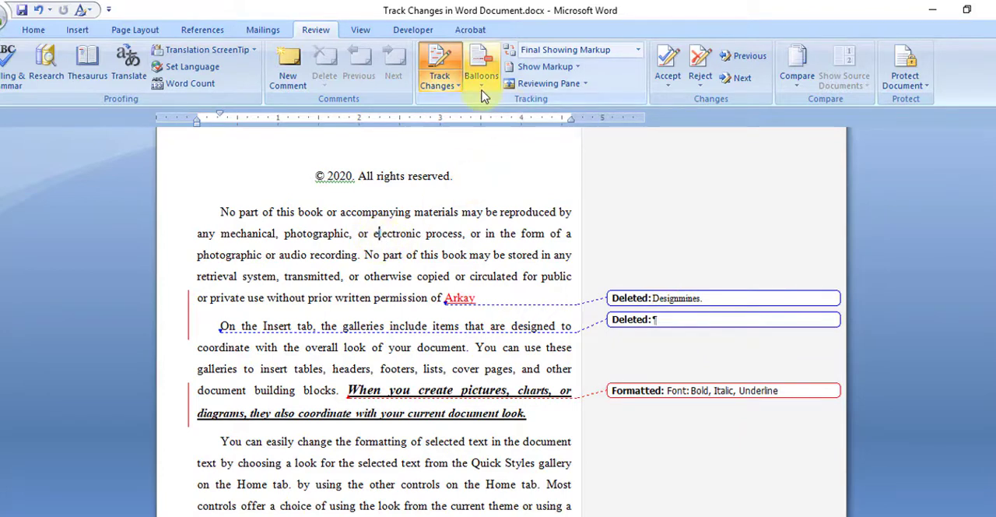
# - View the user name setting used for tracked changes in Word Options, and close it without changing anything
pyautogui.click(455, 87)
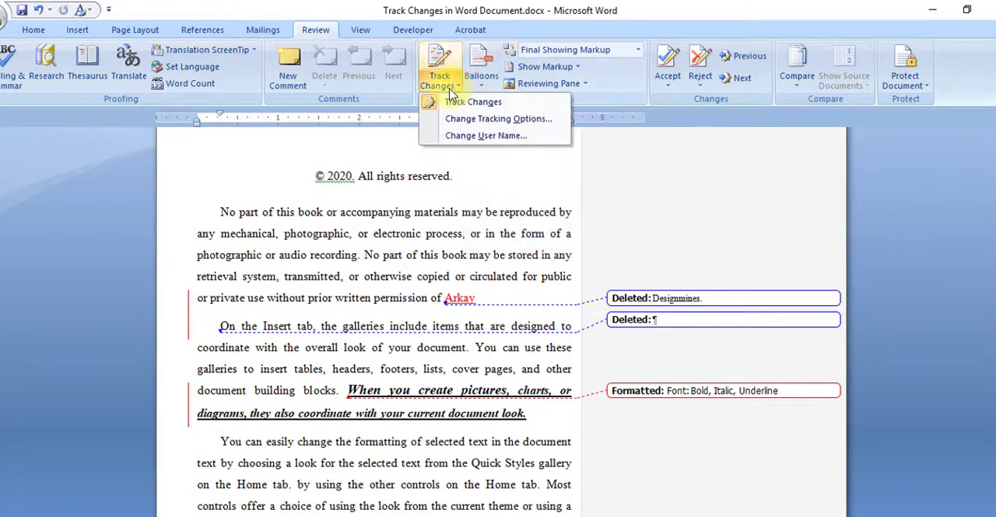
pyautogui.click(424, 267)
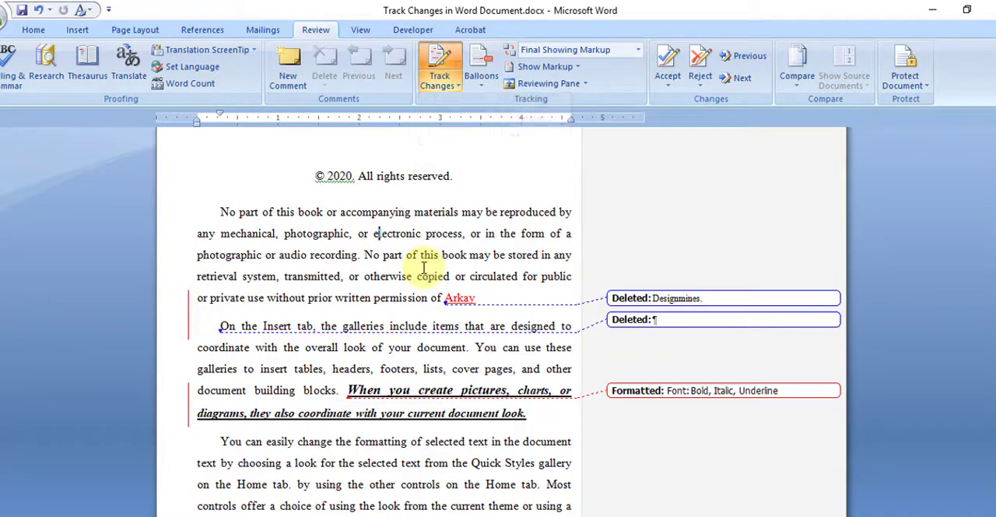
pyautogui.click(453, 84)
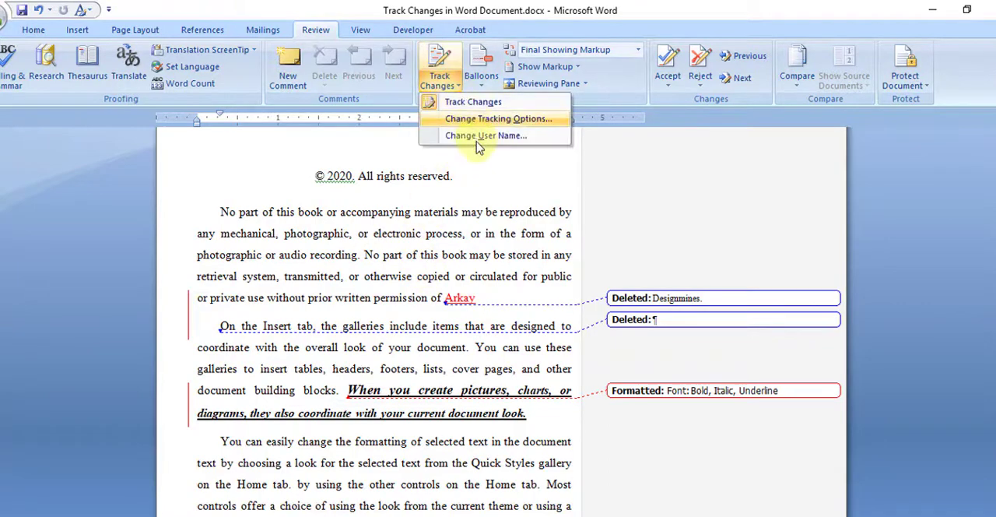
pyautogui.click(480, 140)
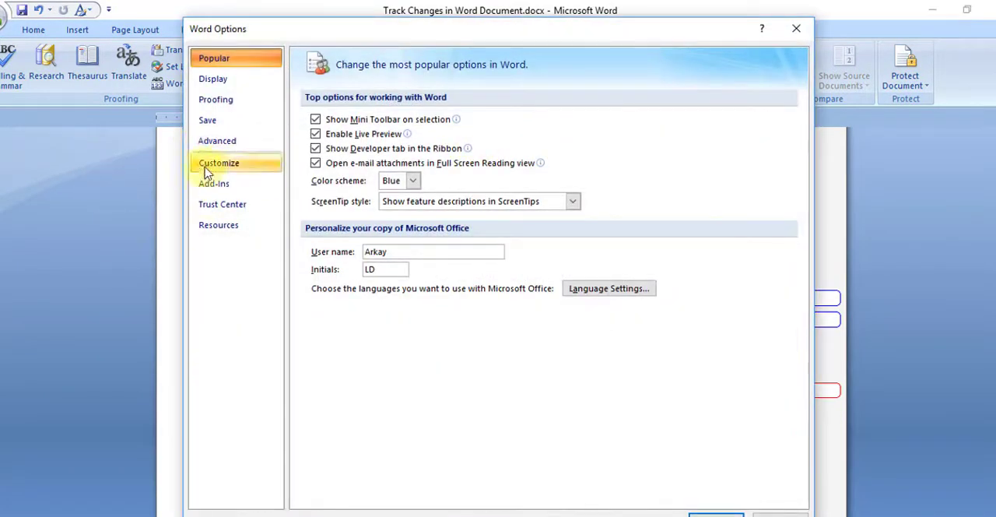
pyautogui.moveTo(407, 259); pyautogui.dragTo(256, 249)
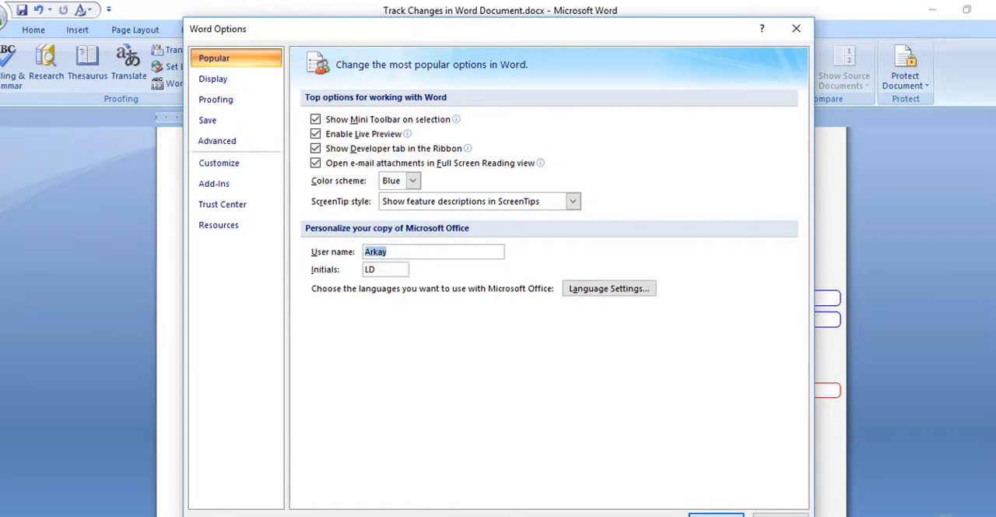
pyautogui.click(776, 507)
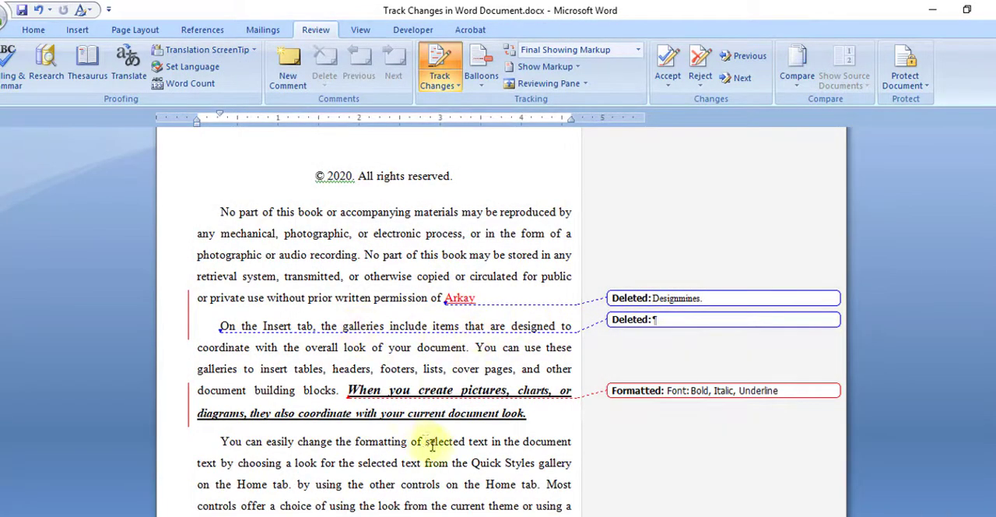
pyautogui.click(455, 85)
pyautogui.click(390, 201)
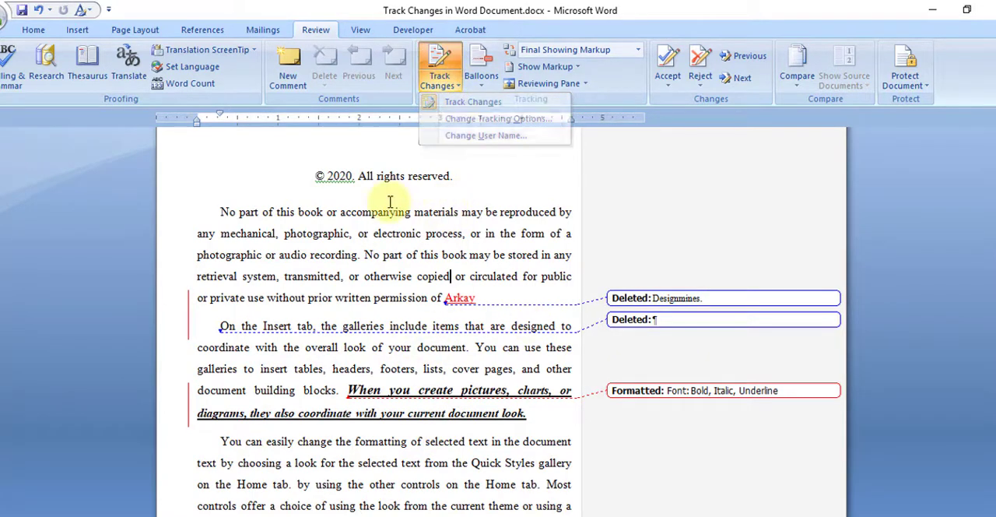
pyautogui.click(483, 87)
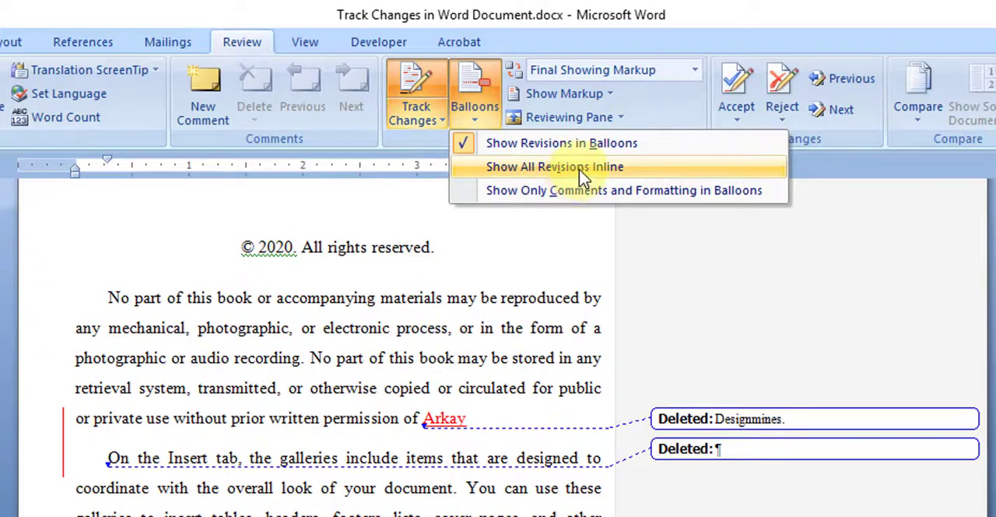
pyautogui.click(407, 428)
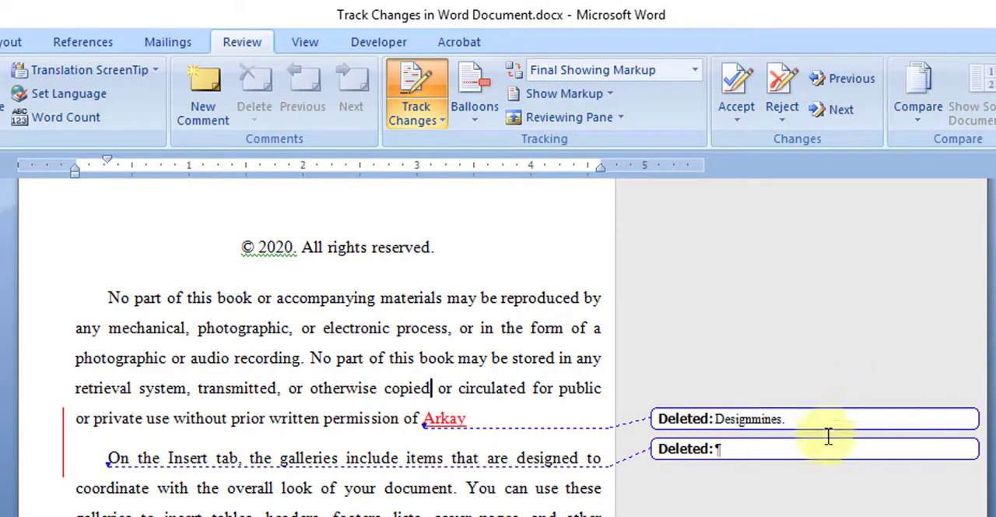
# - Show all revisions inline and look over the marked-up paragraphs
pyautogui.click(477, 127)
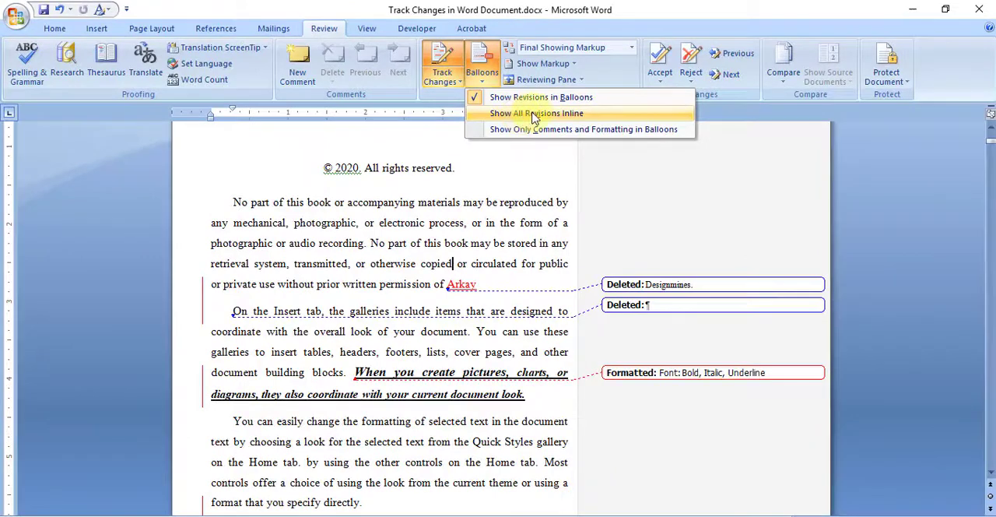
pyautogui.click(534, 115)
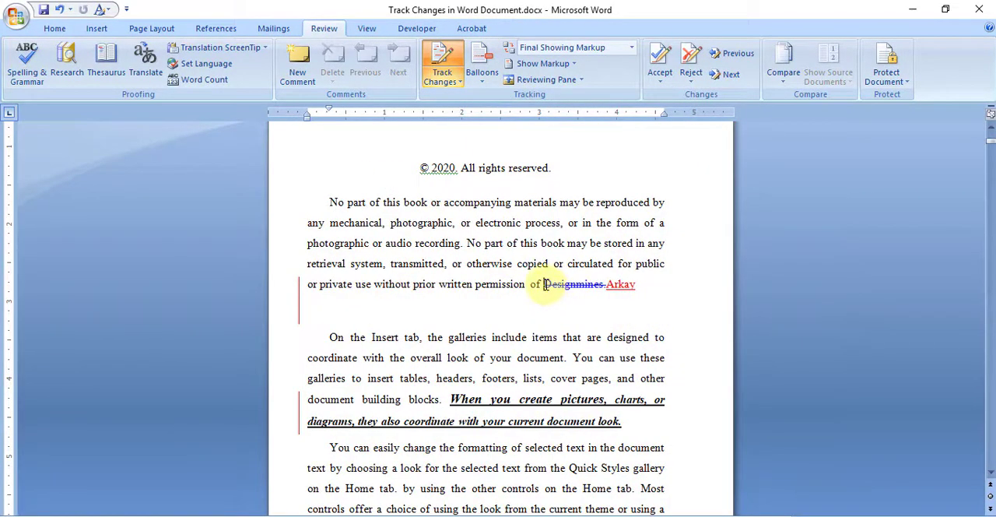
pyautogui.click(614, 285)
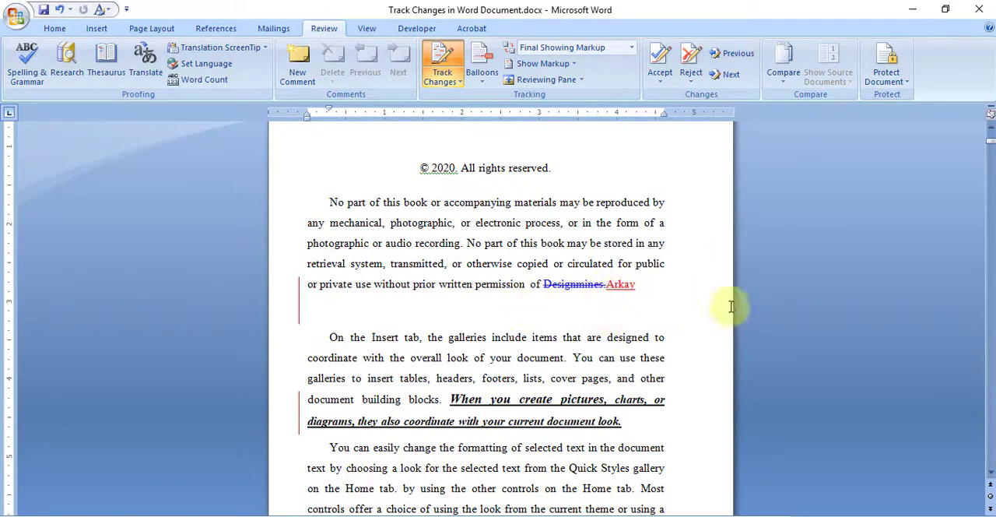
pyautogui.scroll(-1, 622, 354)
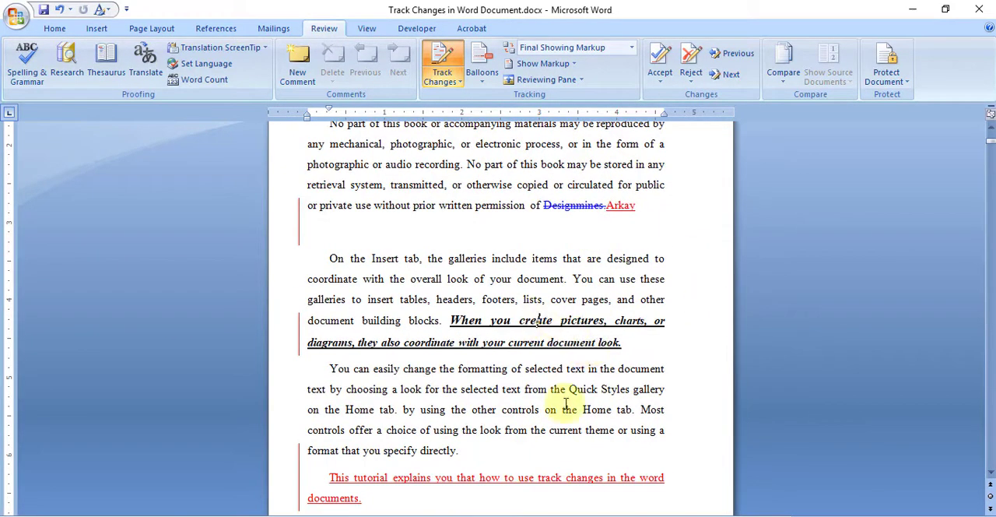
pyautogui.scroll(1, 549, 318)
pyautogui.scroll(-1, 462, 270)
# - Show only comments and formatting in balloons, and check the inline deletion of "Designmines."
pyautogui.click(482, 73)
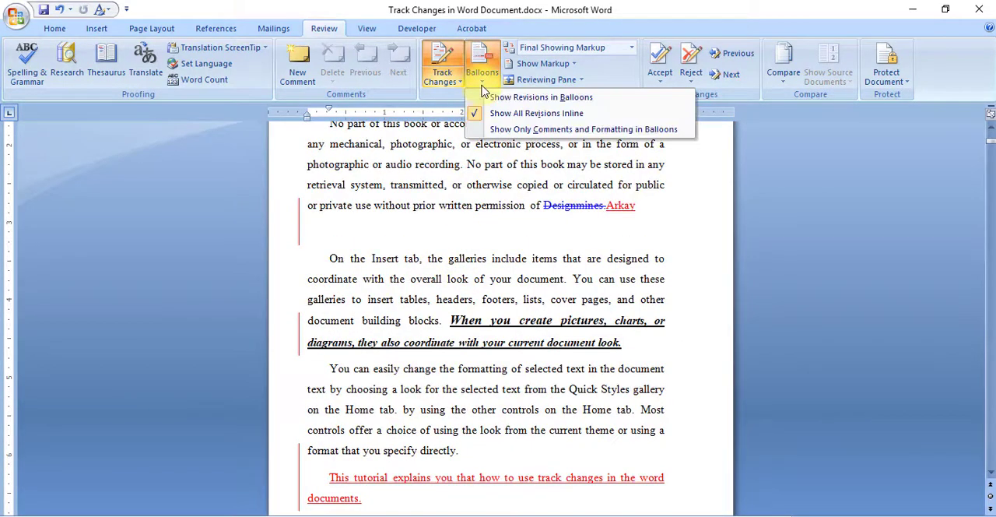
pyautogui.click(591, 137)
pyautogui.scroll(1, 530, 326)
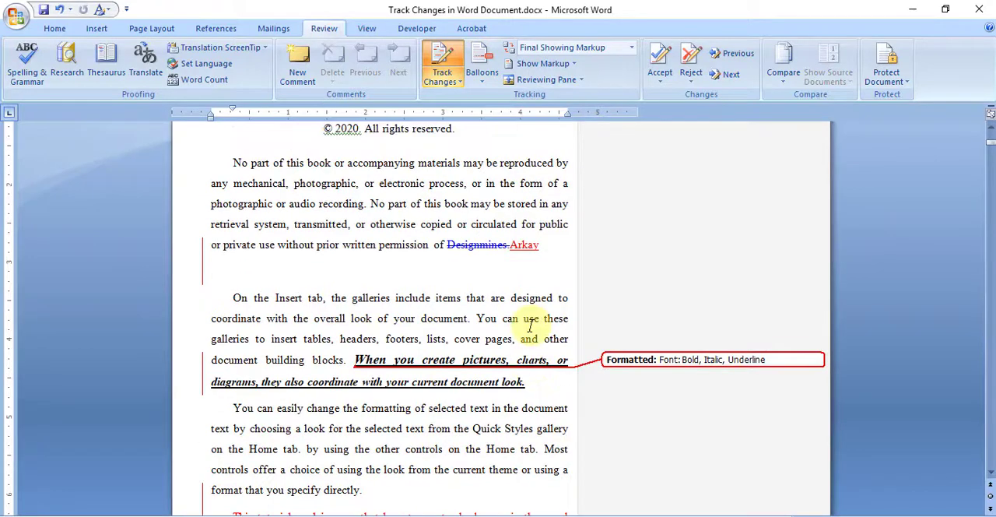
pyautogui.click(468, 244)
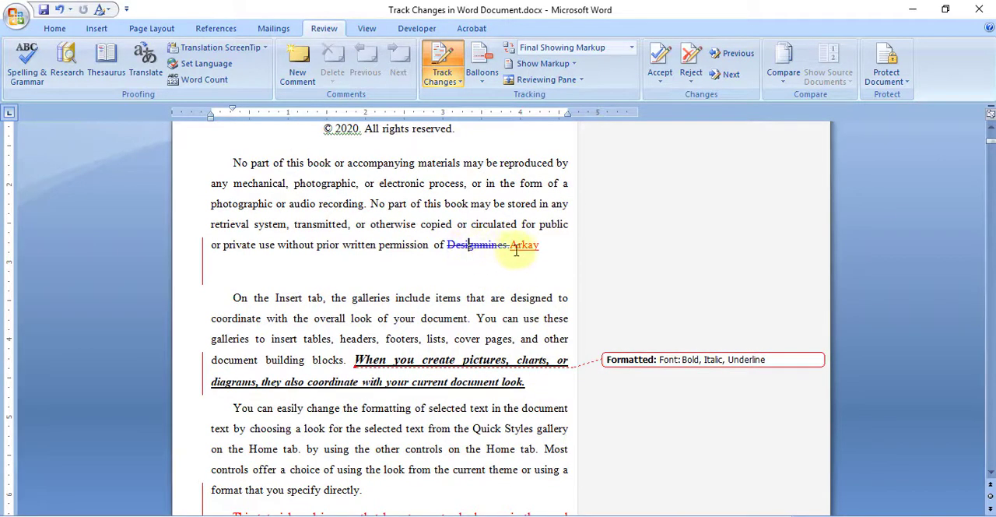
# - Check the replaced word after "permission of" shown inline and the balloon for the formatted sentence beginning "When you create pictures"
pyautogui.click(497, 270)
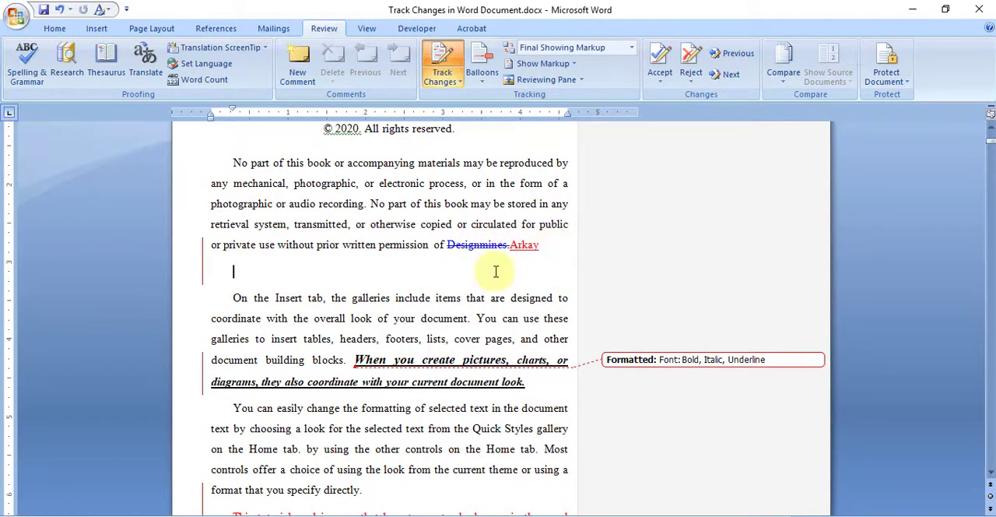
pyautogui.click(488, 244)
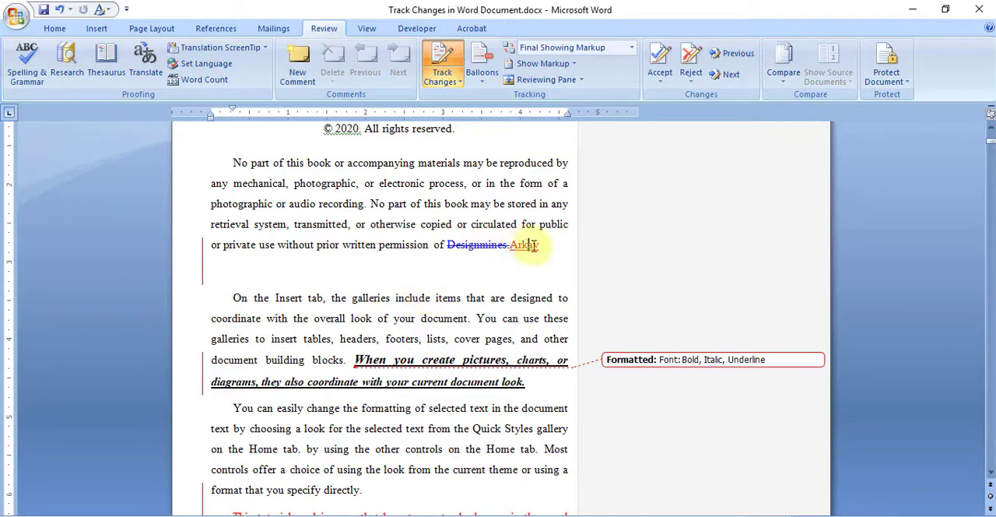
pyautogui.click(532, 244)
pyautogui.click(432, 364)
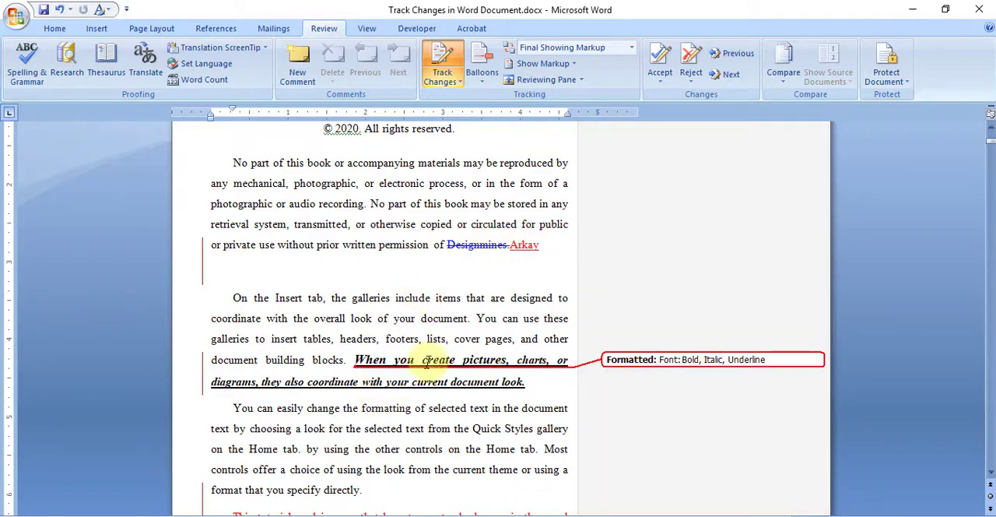
pyautogui.scroll(-3, 312, 415)
pyautogui.scroll(1, 789, 289)
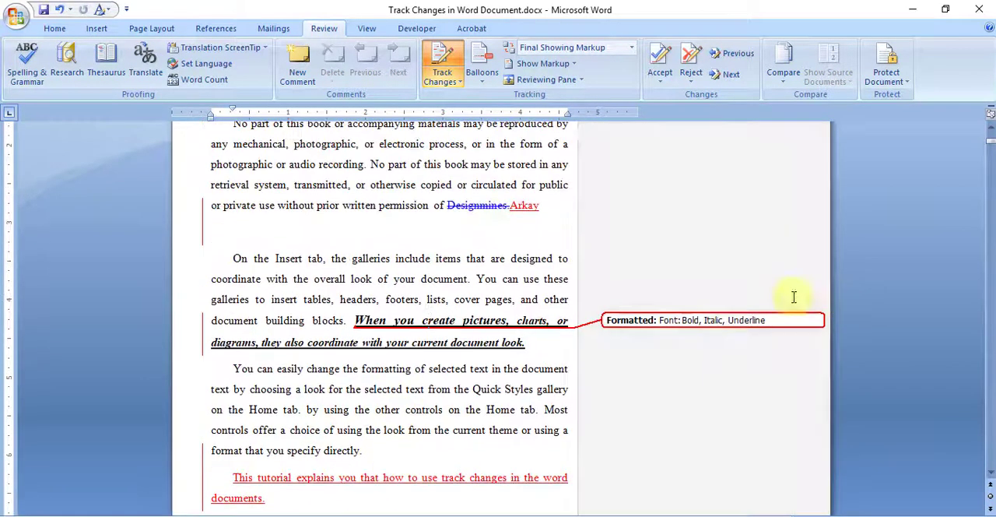
pyautogui.scroll(2, 408, 299)
# - Show revisions in balloons, with the document displayed as Final Showing Markup
pyautogui.click(482, 74)
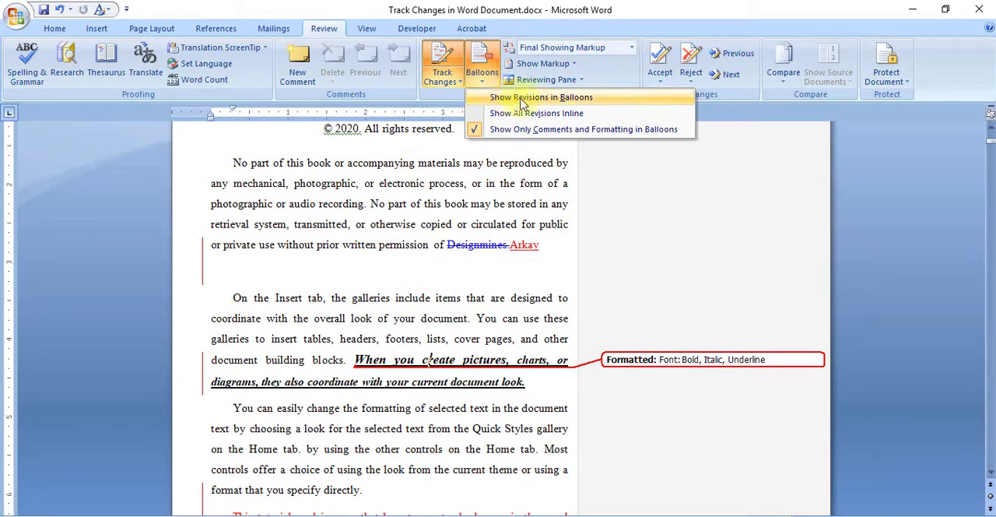
pyautogui.click(521, 103)
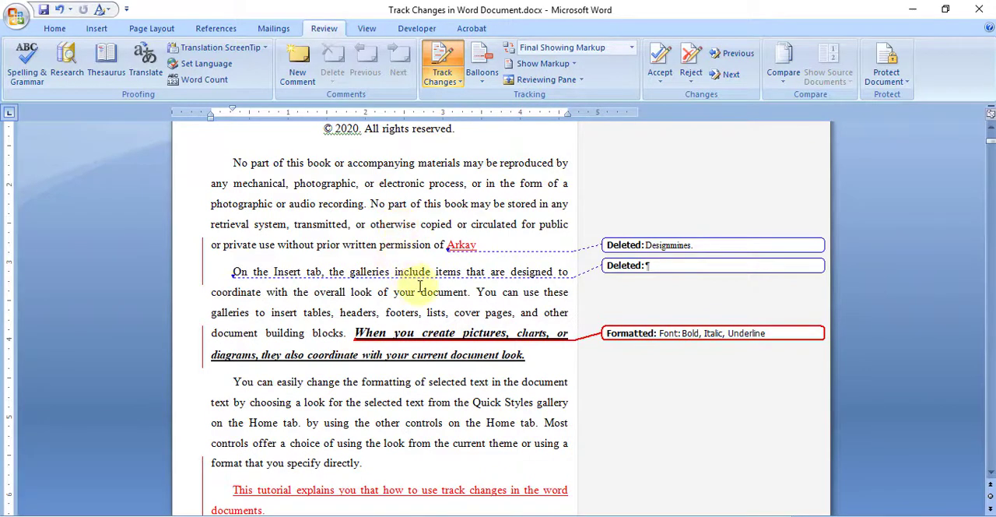
pyautogui.click(631, 55)
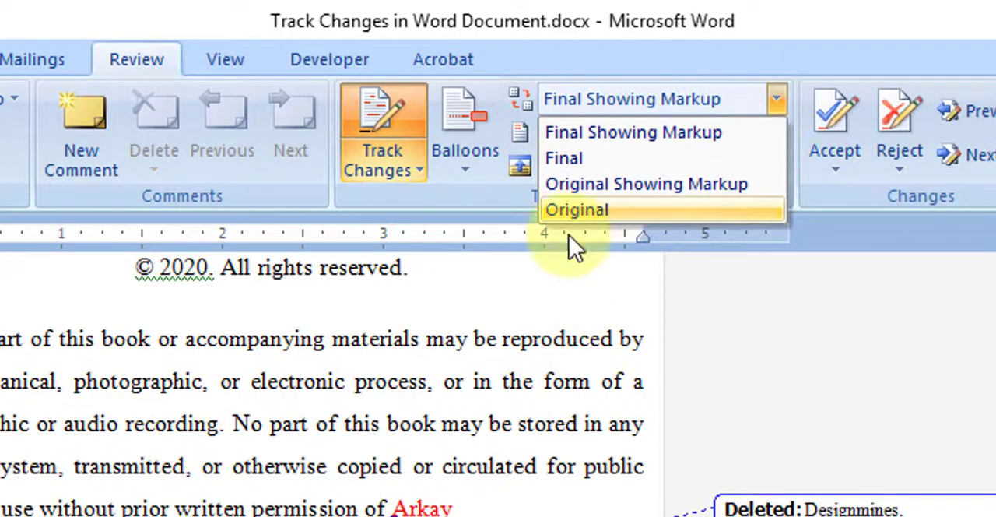
pyautogui.click(637, 133)
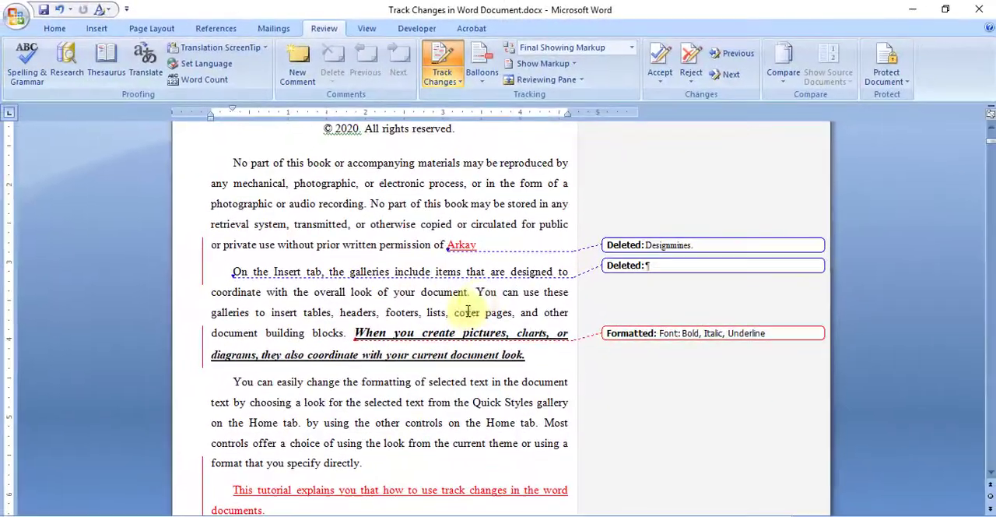
# - Preview the document as Final and as Original Showing Markup, checking the deleted "Designmines." and the balloon of its replacement
pyautogui.click(632, 49)
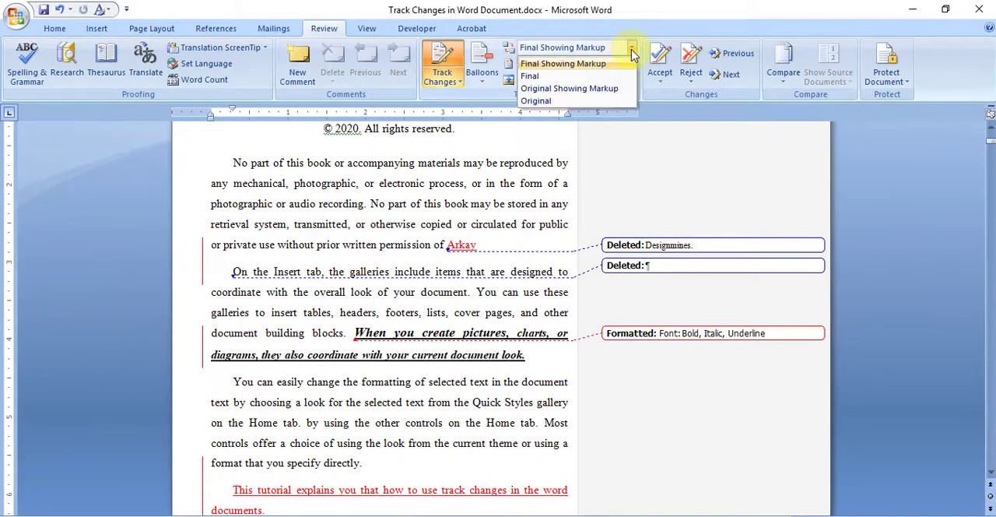
pyautogui.click(535, 78)
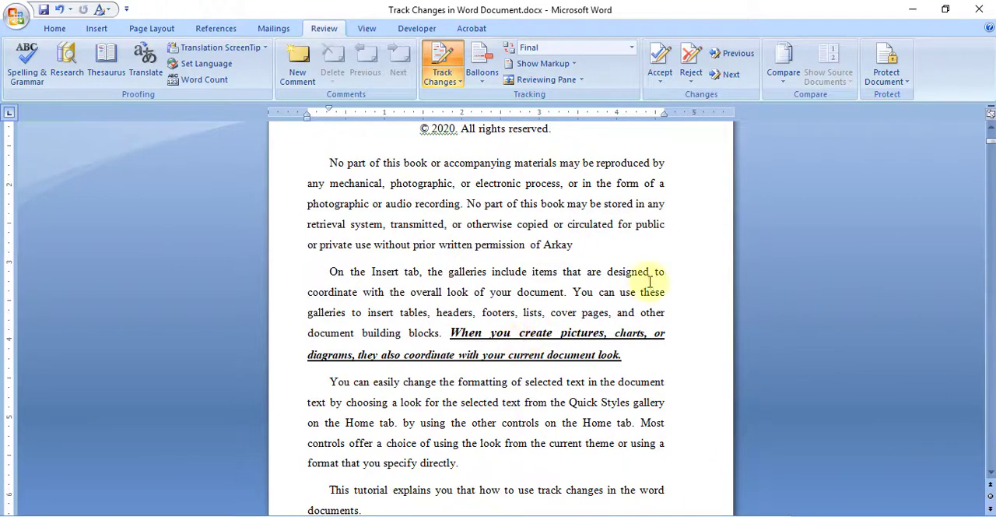
pyautogui.click(632, 49)
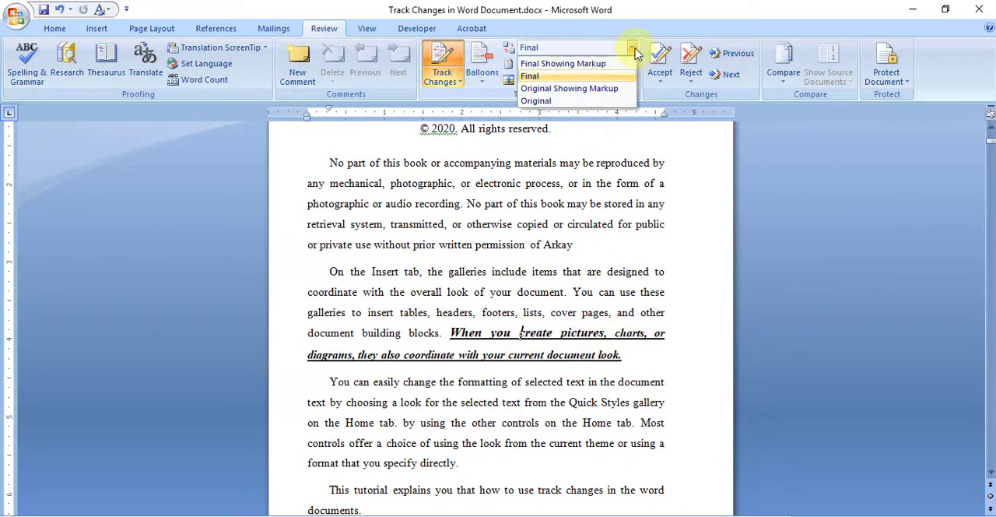
pyautogui.click(600, 90)
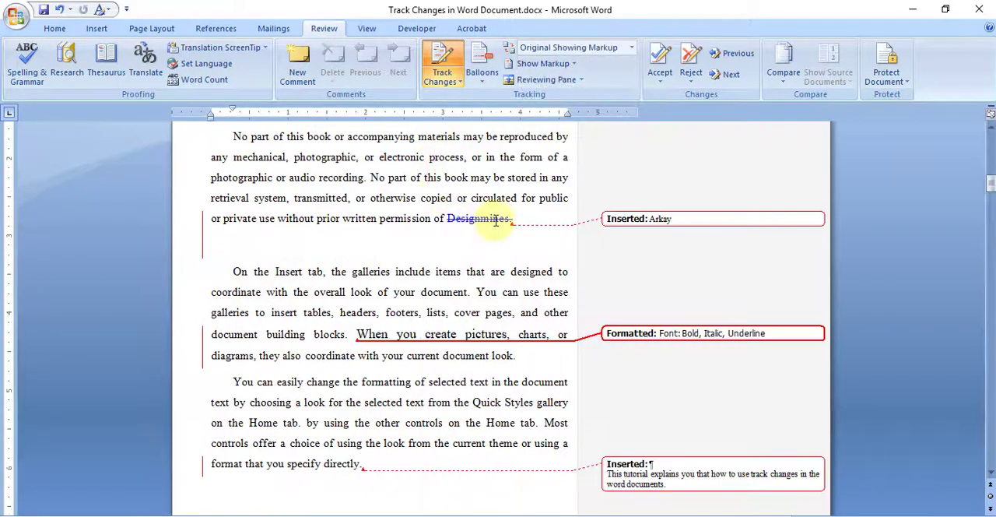
pyautogui.moveTo(456, 218); pyautogui.dragTo(481, 218)
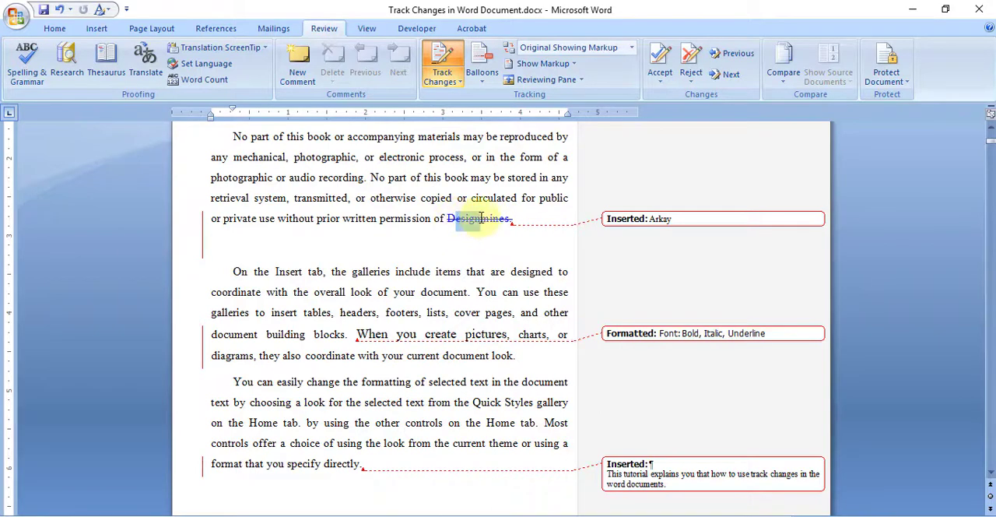
pyautogui.click(674, 221)
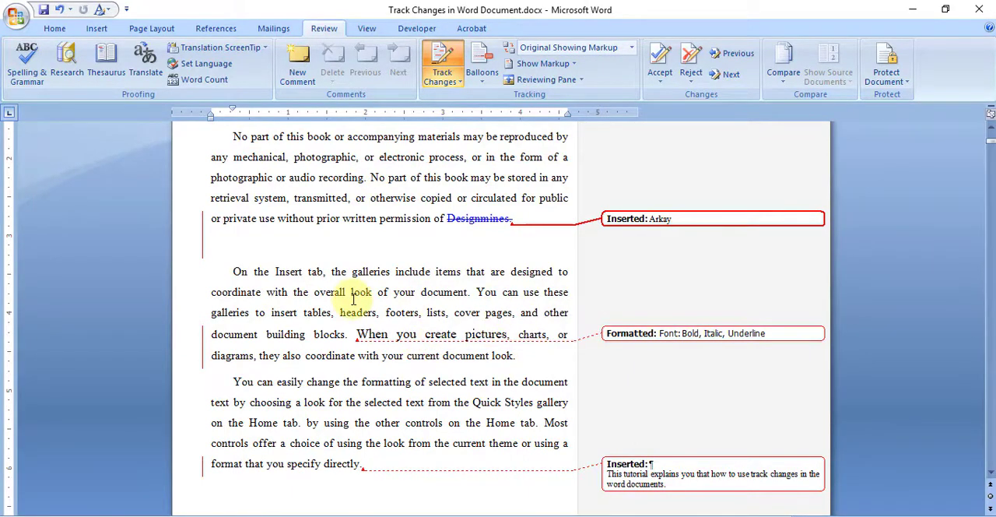
# - Display the Original version of the document and look over its unmarked paragraphs
pyautogui.click(633, 49)
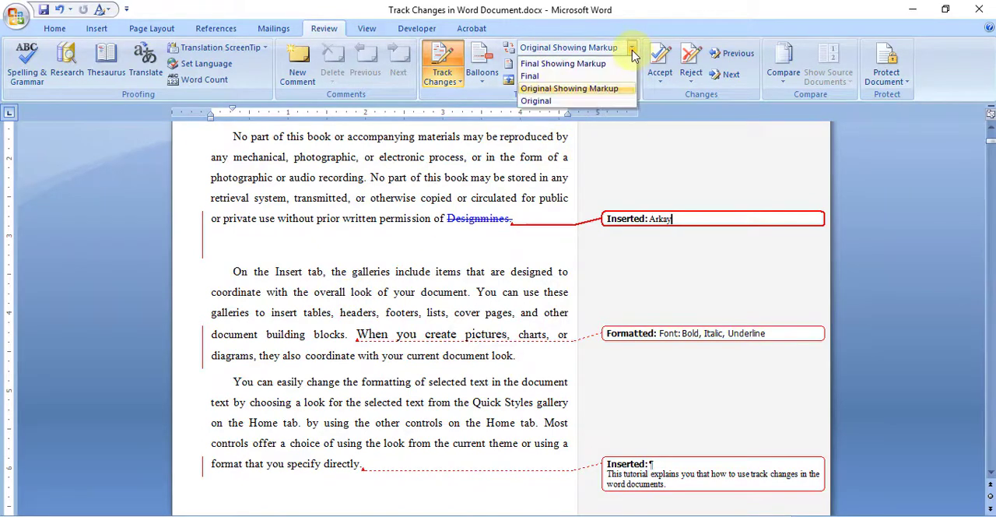
pyautogui.click(537, 101)
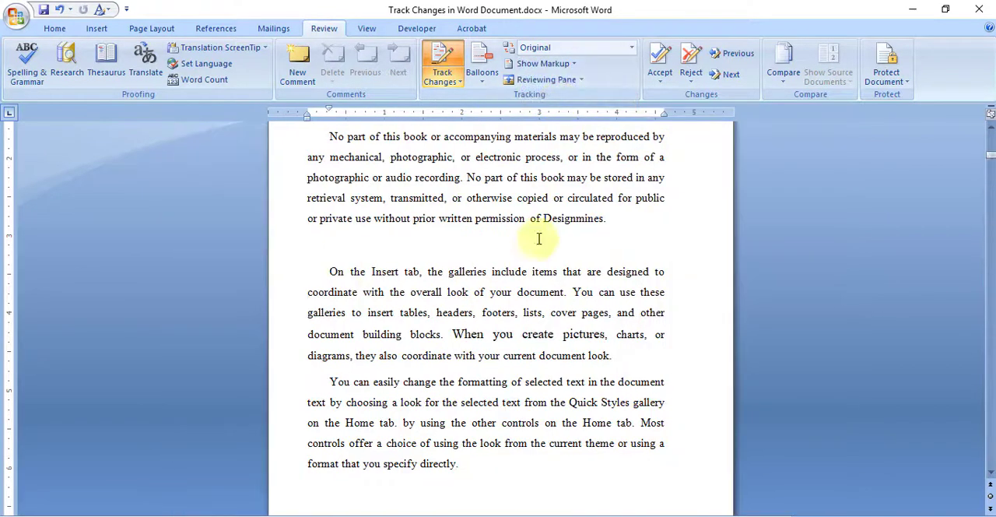
pyautogui.scroll(3, 523, 342)
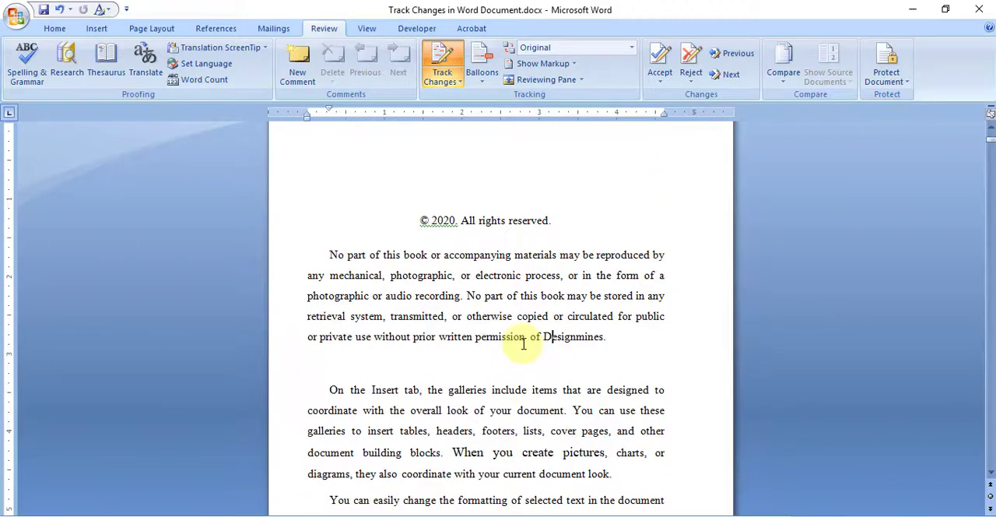
pyautogui.scroll(-3, 523, 342)
pyautogui.scroll(2, 523, 342)
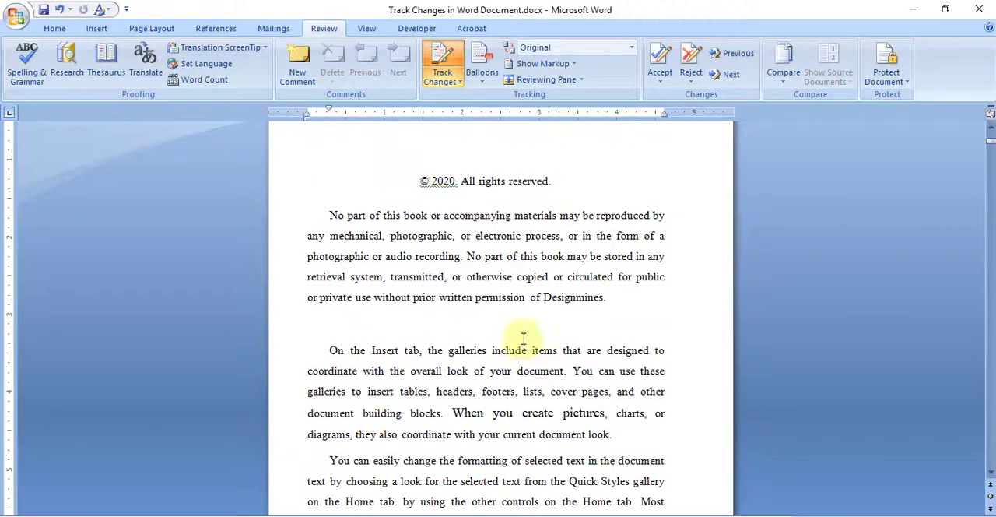
# - Bring the markup back with Original Showing Markup and return the document display to Final Showing Markup
pyautogui.click(632, 50)
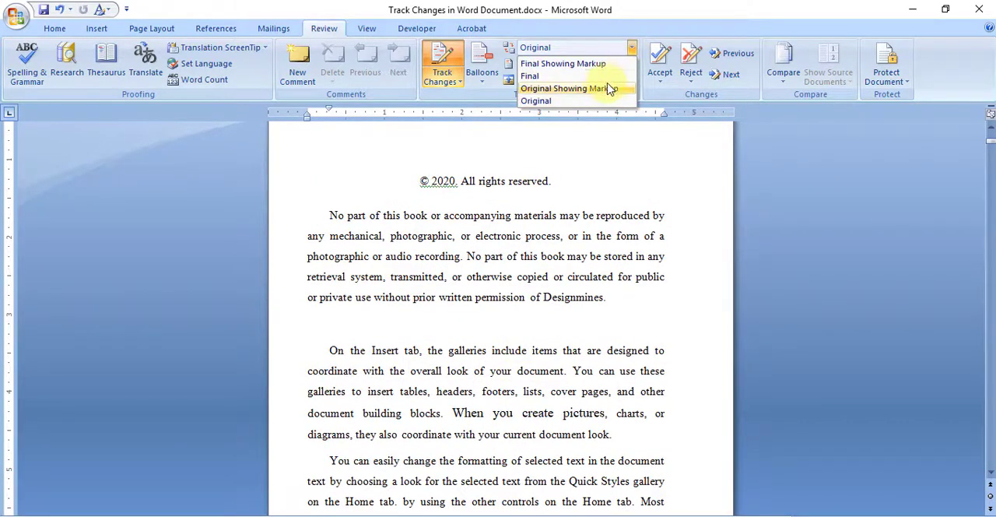
pyautogui.click(605, 89)
pyautogui.click(622, 50)
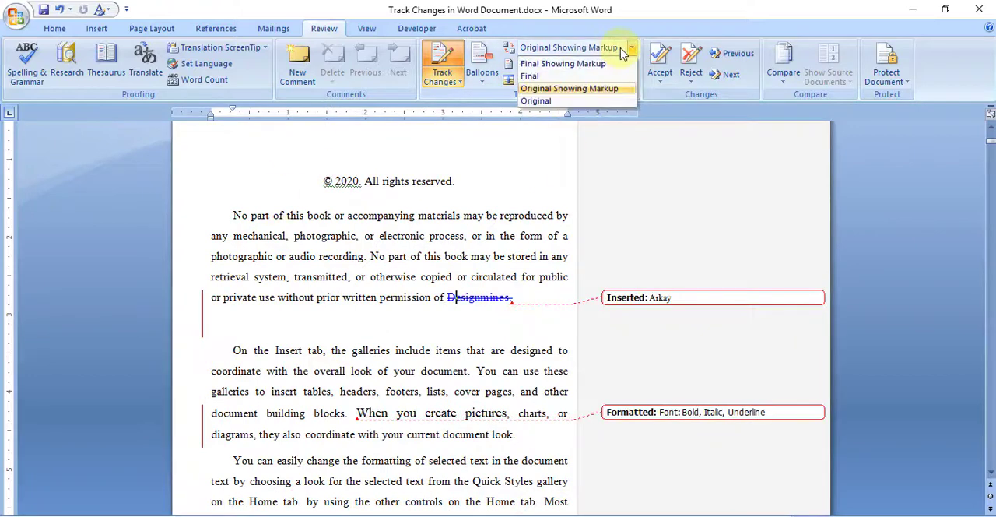
pyautogui.click(595, 64)
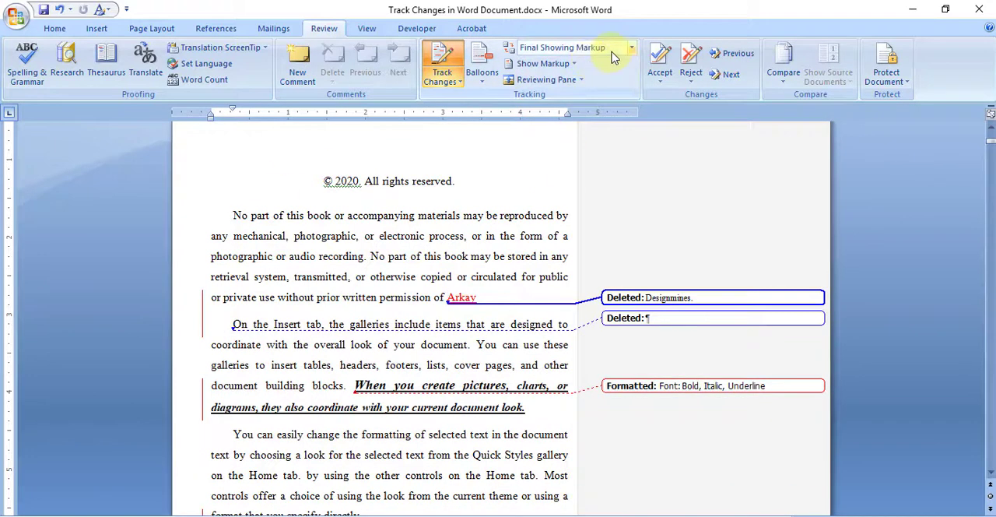
# - Compare the revisions in Original Showing Markup once more, ending in Final Showing Markup
pyautogui.click(614, 48)
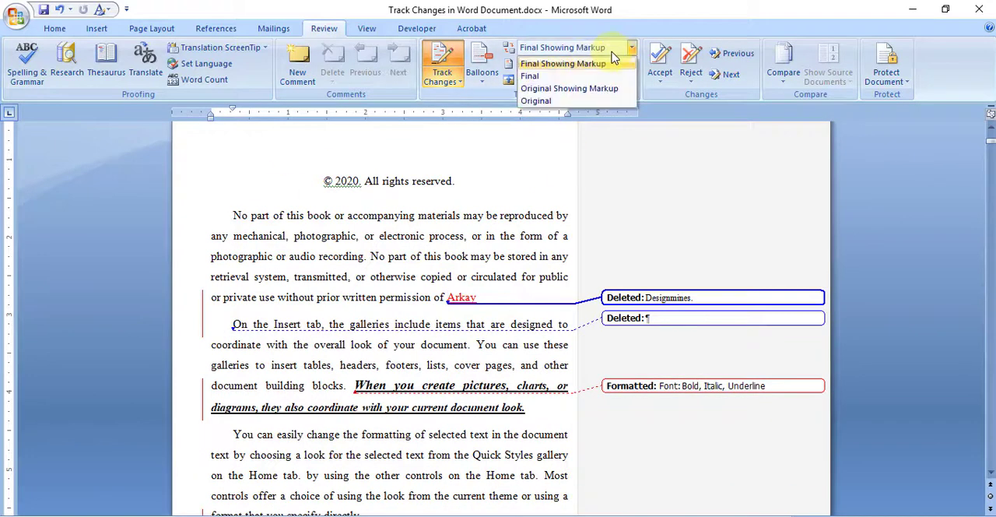
pyautogui.click(573, 90)
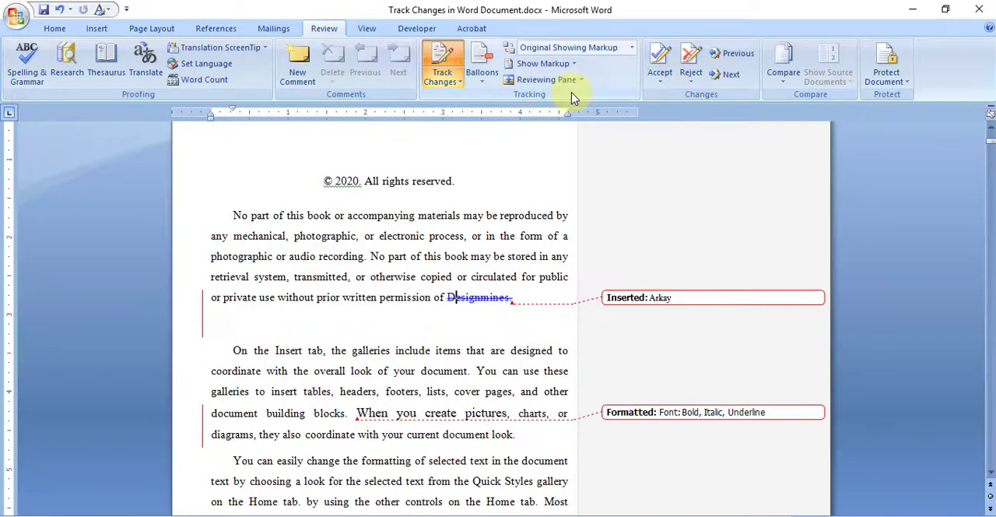
pyautogui.scroll(-2, 456, 358)
pyautogui.scroll(1, 581, 122)
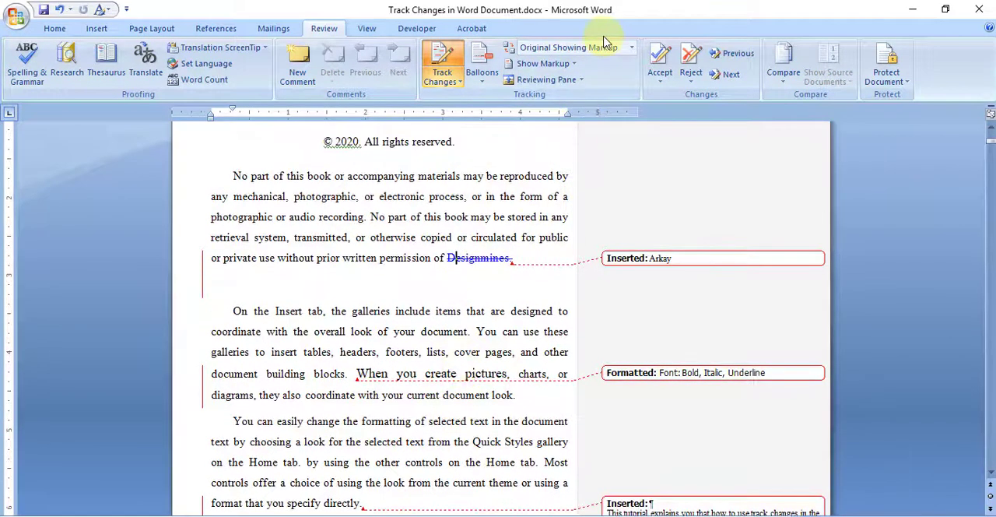
pyautogui.click(630, 47)
pyautogui.click(592, 63)
# - View which types of markup are set to be shown, leaving the selection as it is
pyautogui.click(443, 216)
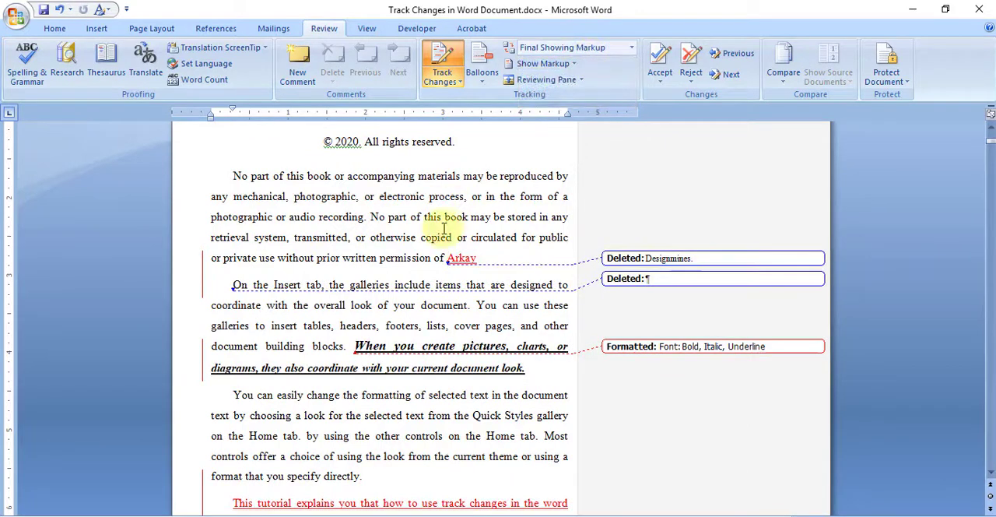
pyautogui.click(574, 66)
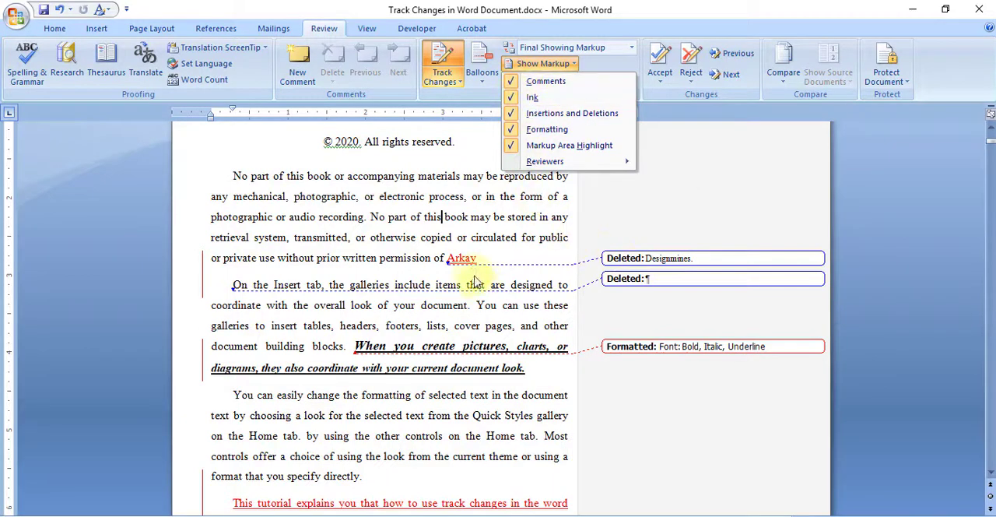
pyautogui.click(449, 262)
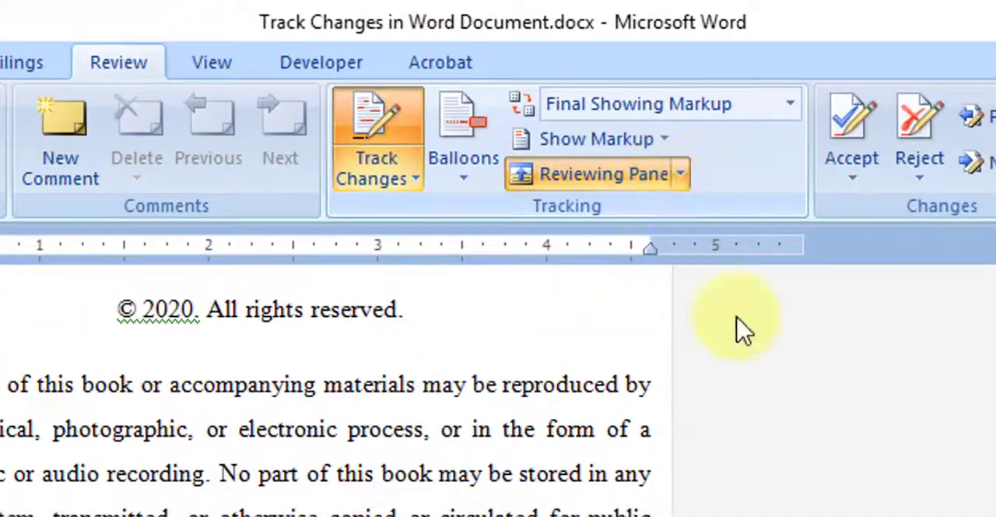
# - View the revision list in the vertical Reviewing Pane, and close the pane
pyautogui.click(680, 176)
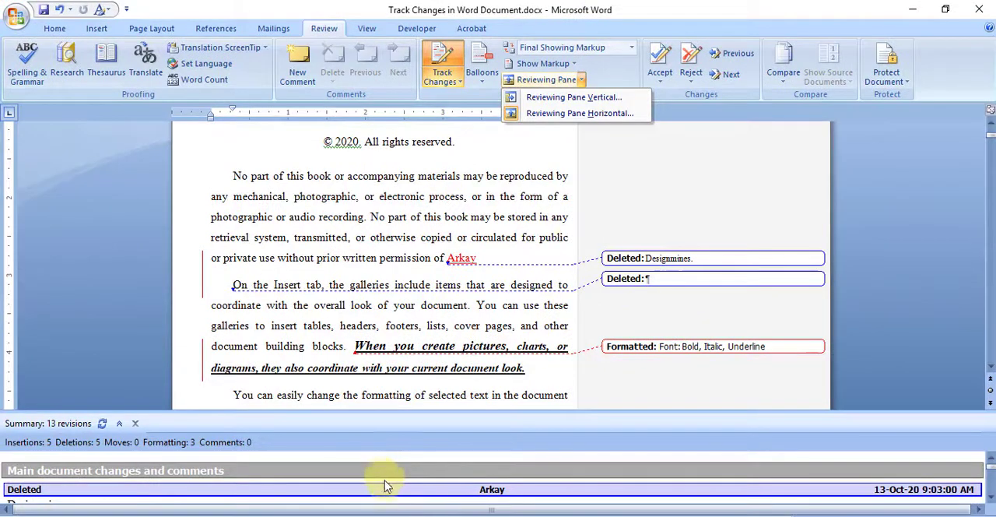
pyautogui.click(568, 97)
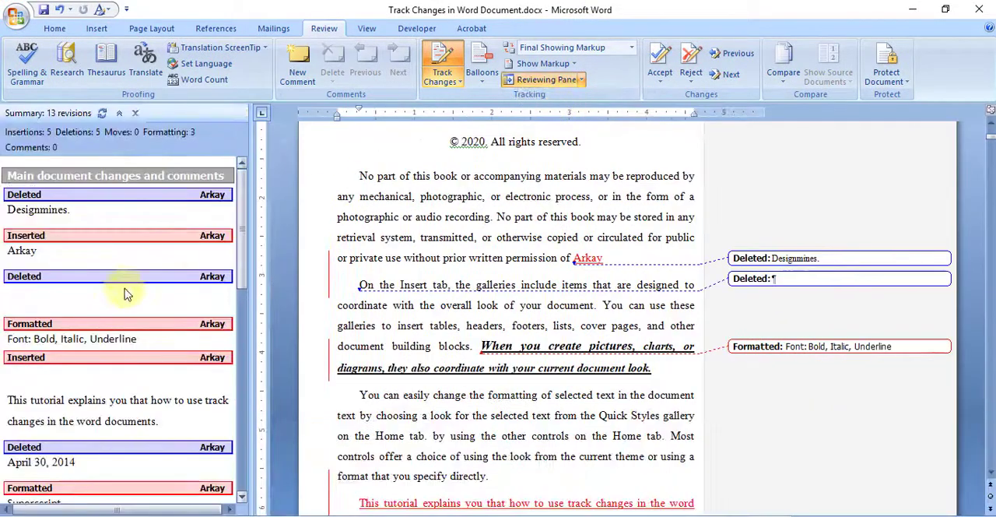
pyautogui.click(580, 80)
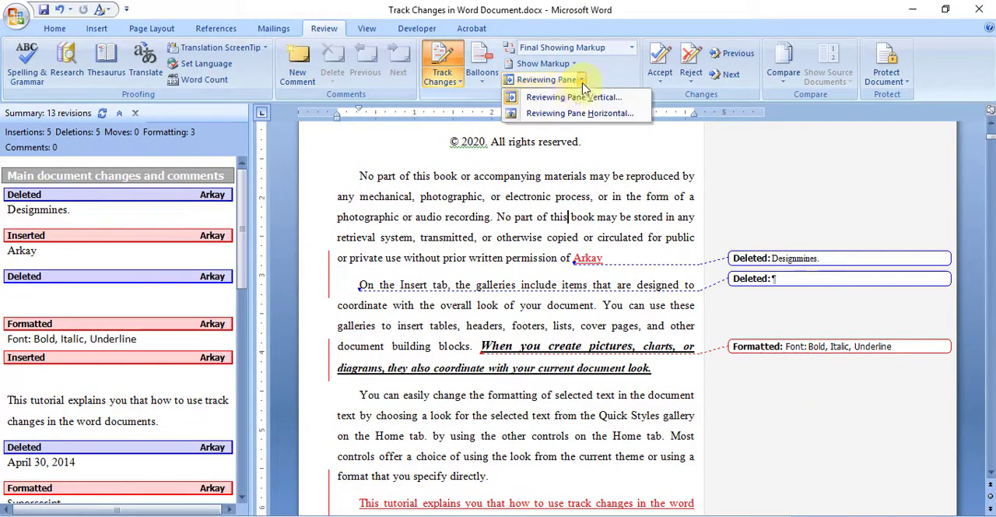
pyautogui.click(576, 97)
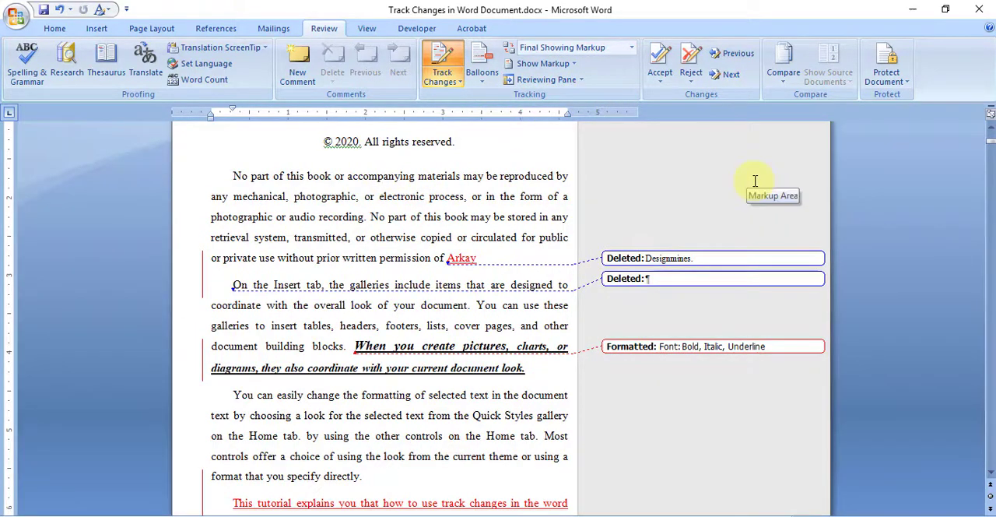
# - Look over the tracked changes and their balloons in the paragraphs below the copyright line
pyautogui.scroll(10, 754, 180)
pyautogui.scroll(-9, 506, 296)
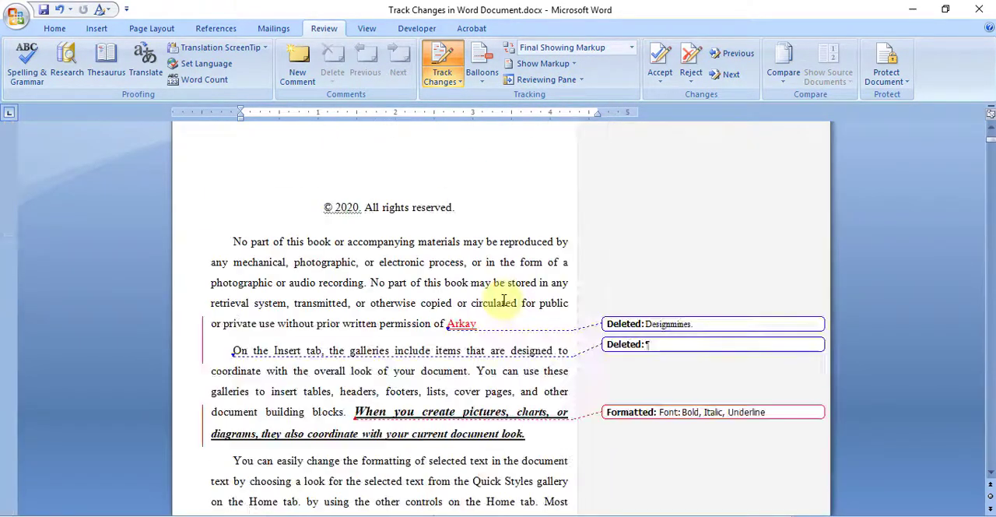
pyautogui.scroll(-3, 503, 299)
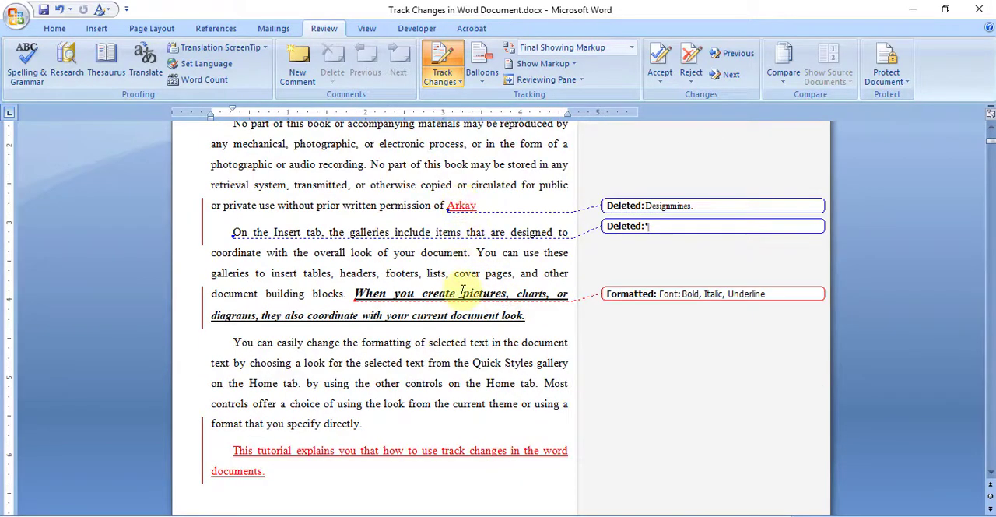
pyautogui.scroll(1, 462, 294)
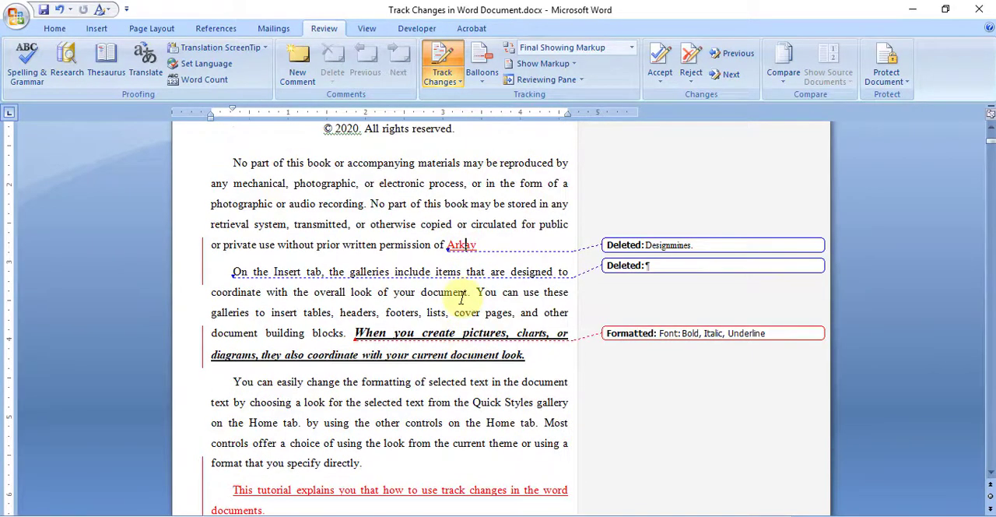
pyautogui.click(466, 244)
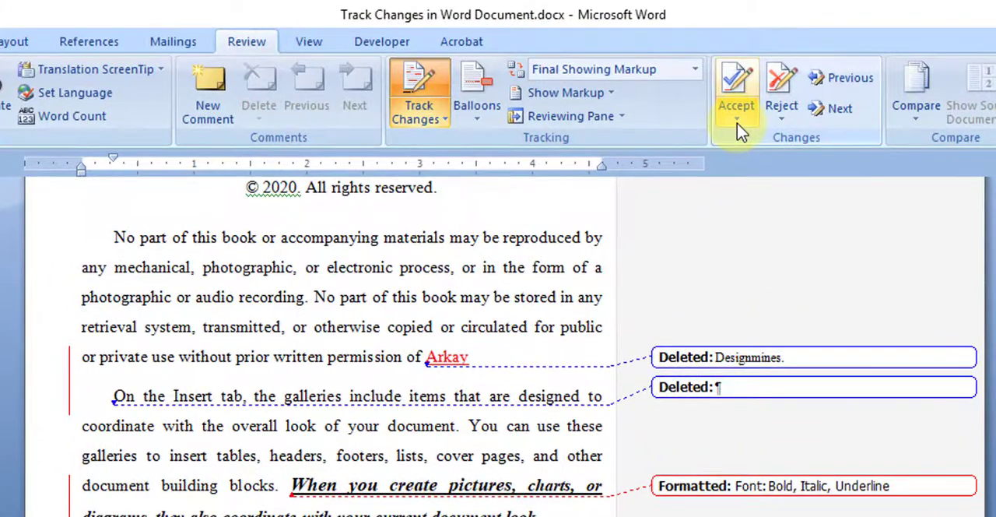
# - Try accepting the inserted word "Arkay" with Accept and Move to Next, and undo the acceptance
pyautogui.click(735, 120)
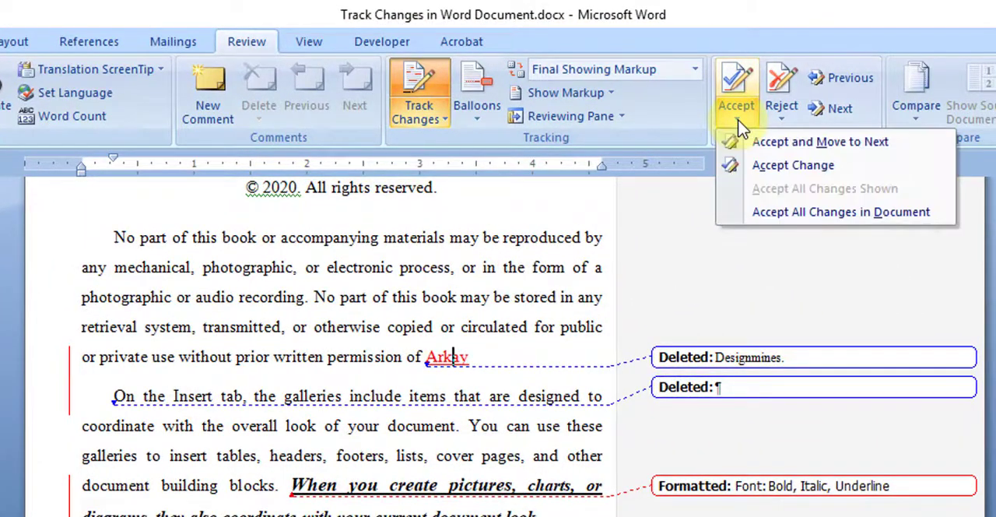
pyautogui.click(329, 325)
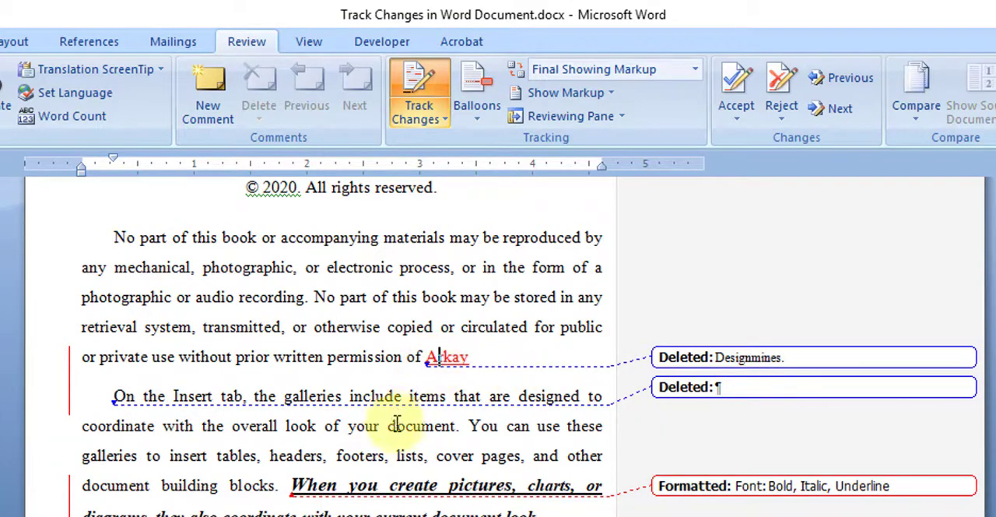
pyautogui.click(738, 124)
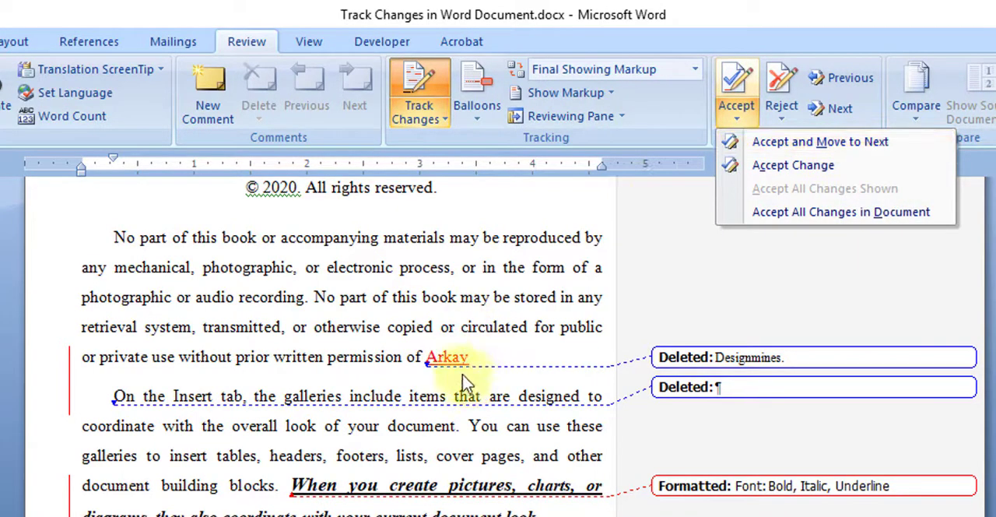
pyautogui.click(793, 147)
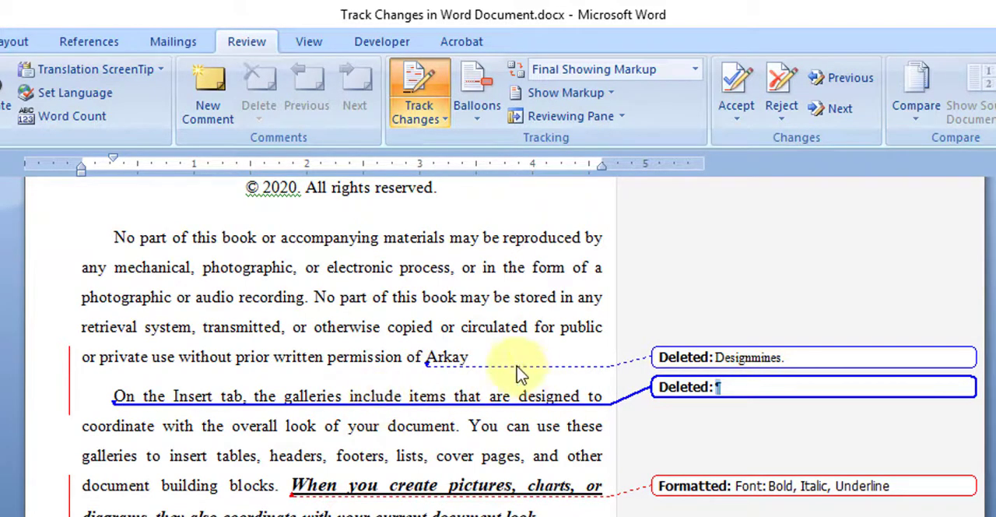
pyautogui.click(490, 360)
pyautogui.hotkey('ctrl', 'z')
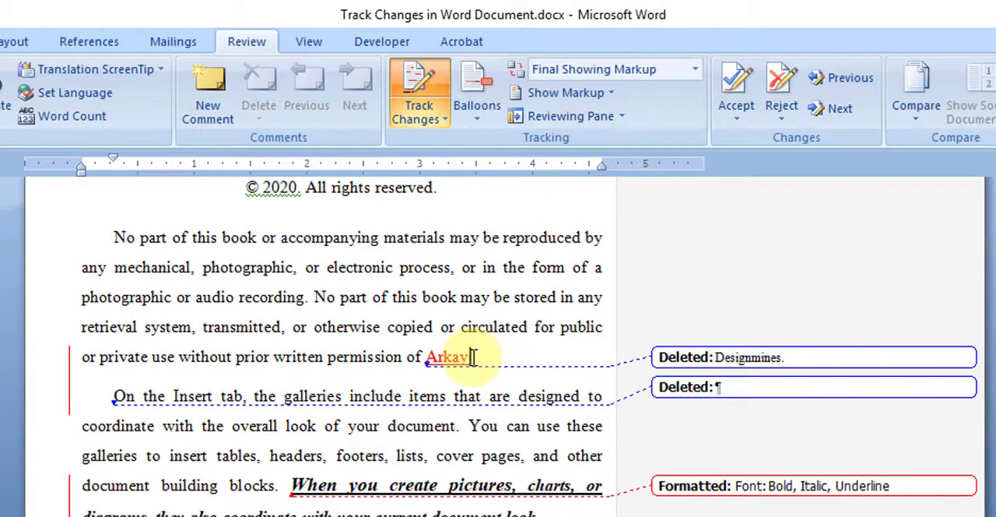
# - View the available options for rejecting tracked changes, leaving the inserted word "Arkay" as it is
pyautogui.click(781, 121)
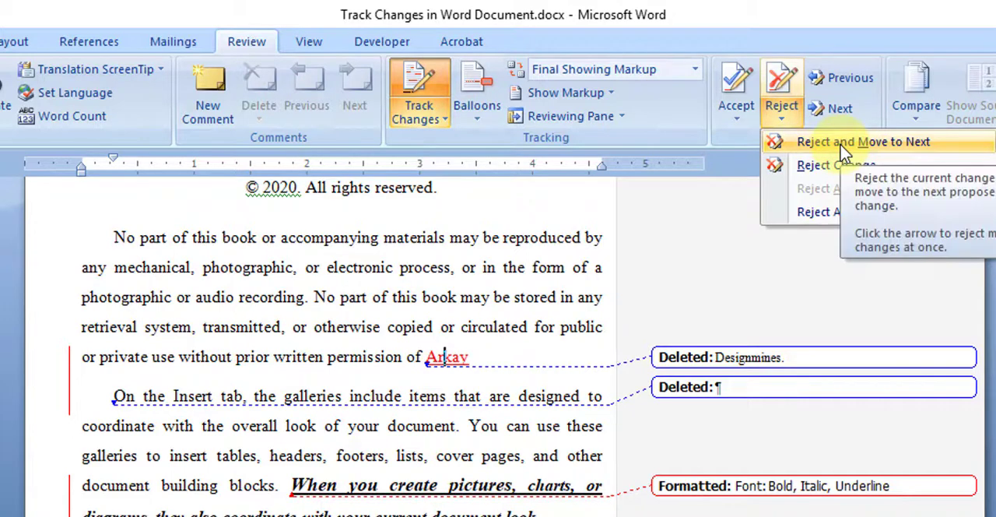
pyautogui.click(447, 326)
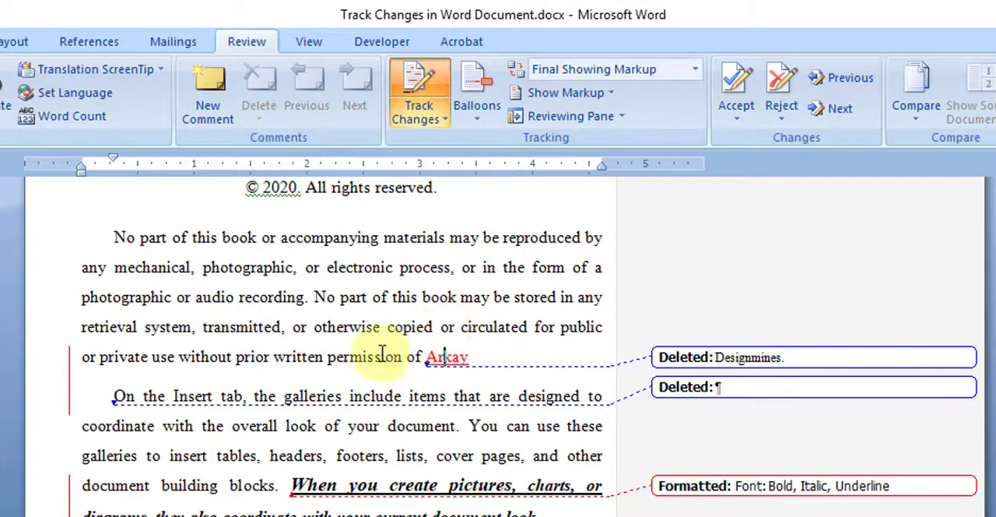
pyautogui.click(264, 327)
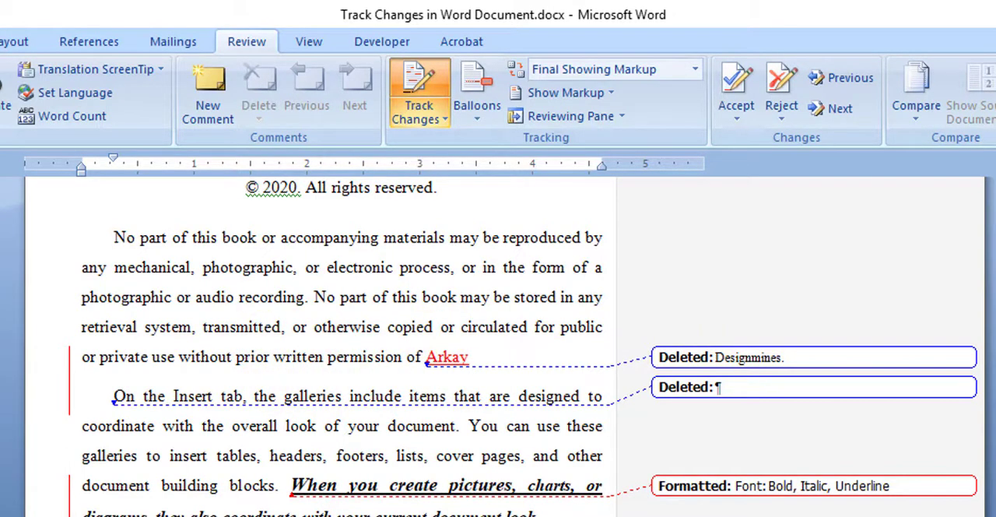
# - Step forward through the tracked changes on the copyright page, up to the inserted tutorial sentence
pyautogui.click(833, 109)
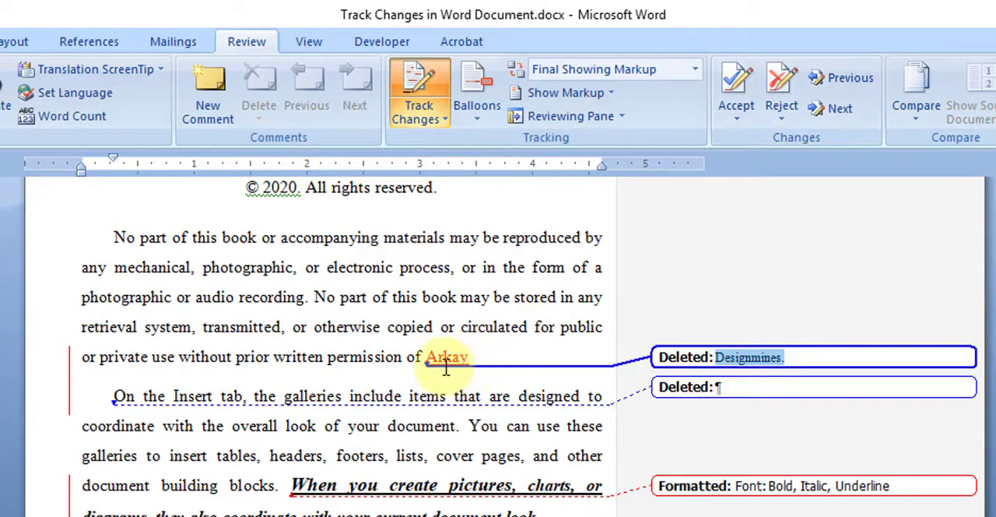
pyautogui.click(832, 113)
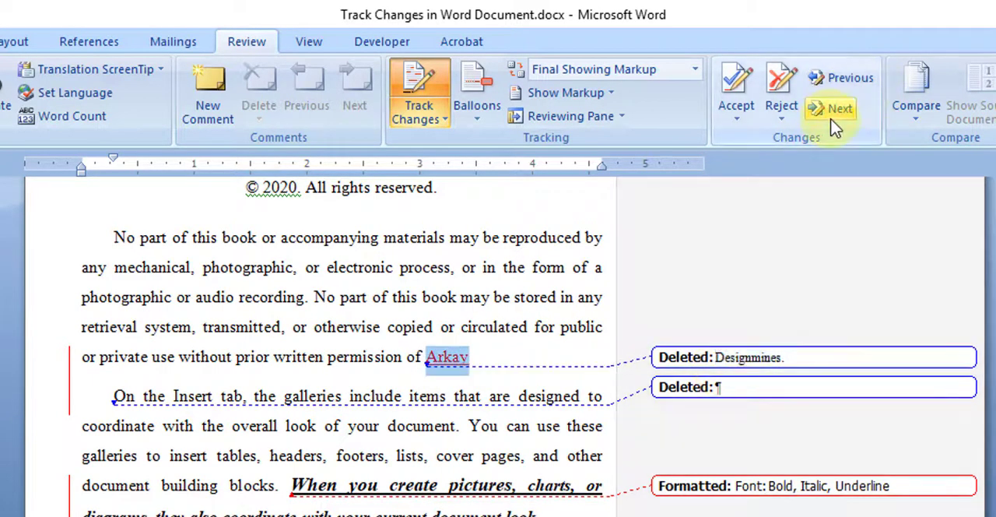
pyautogui.click(840, 117)
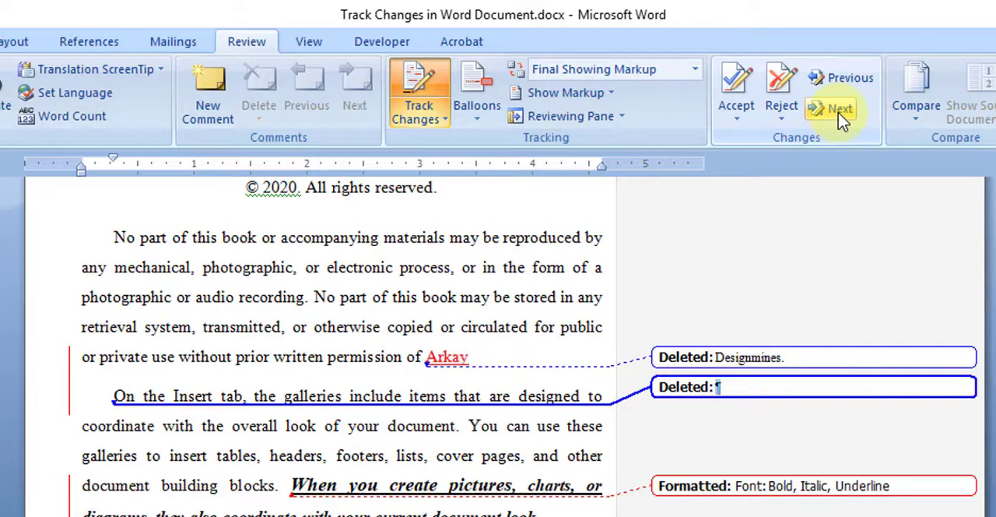
pyautogui.click(839, 113)
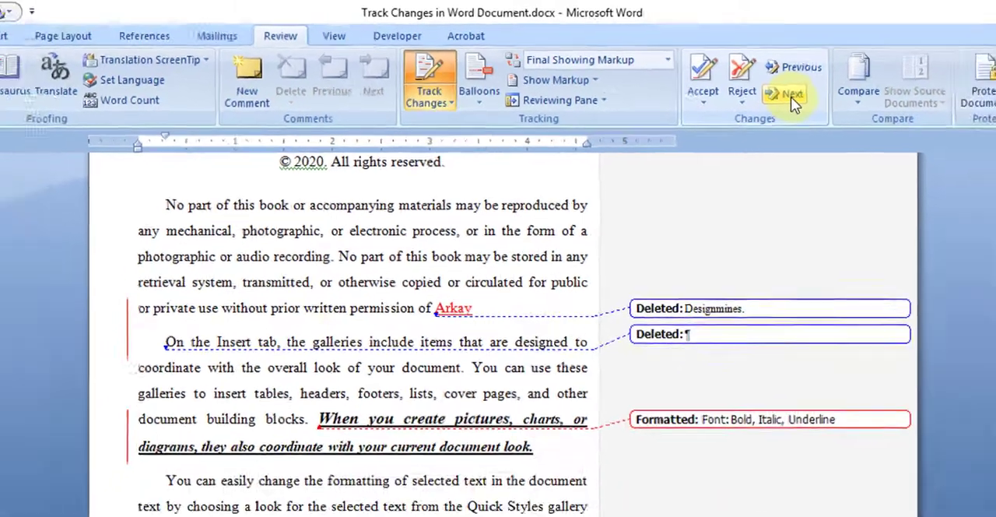
pyautogui.click(838, 110)
pyautogui.scroll(-1, 519, 423)
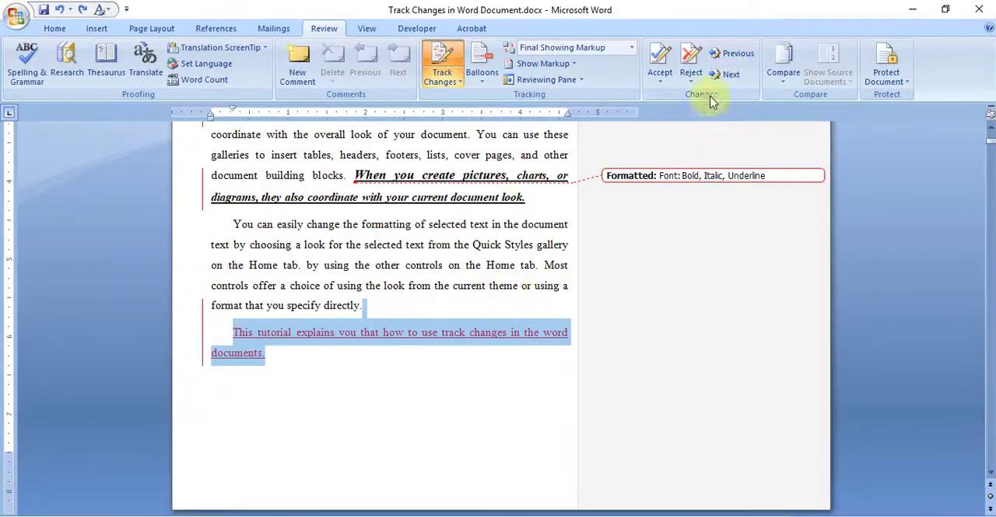
# - Step forward through the tracked changes in the Prologue and on to the reformatted line in Strategy - 1
pyautogui.click(730, 75)
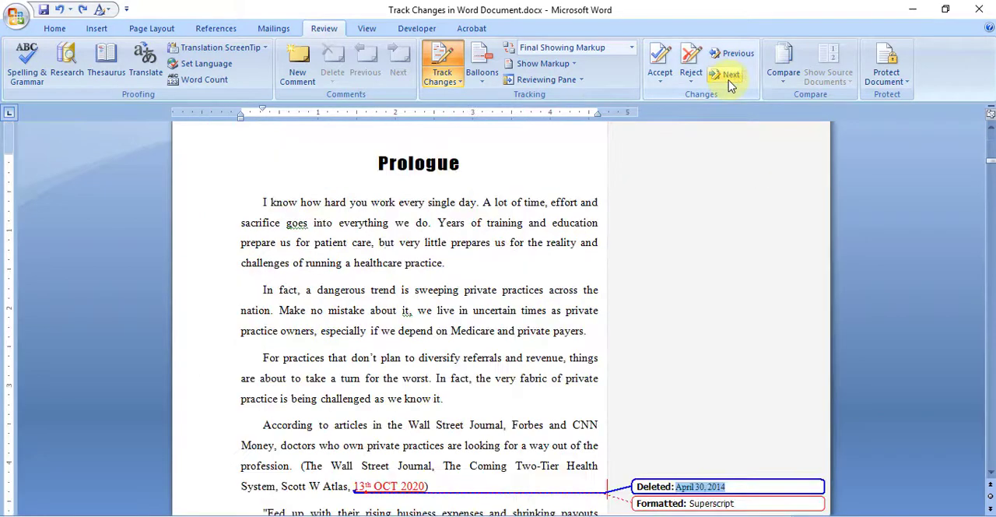
pyautogui.scroll(-2, 516, 342)
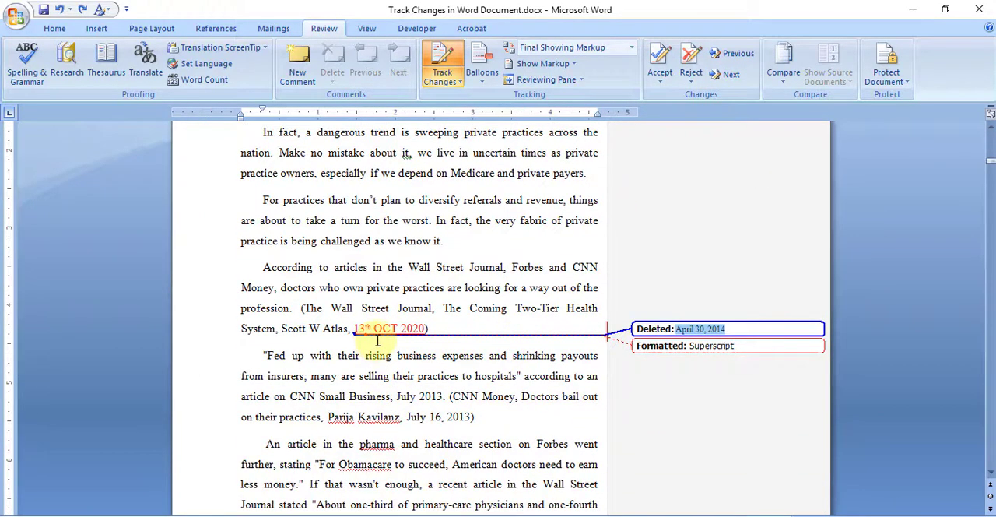
pyautogui.click(730, 76)
pyautogui.click(730, 75)
pyautogui.click(729, 76)
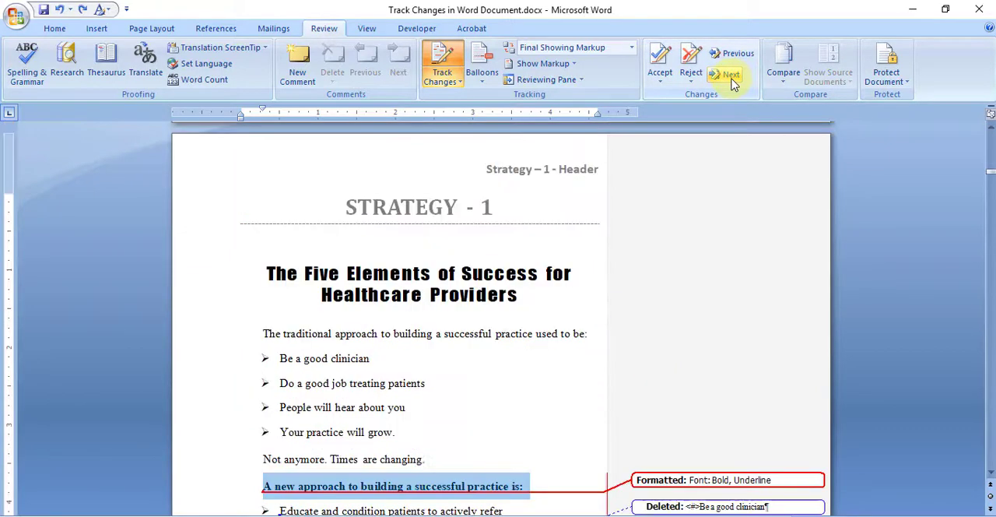
pyautogui.scroll(-3, 584, 211)
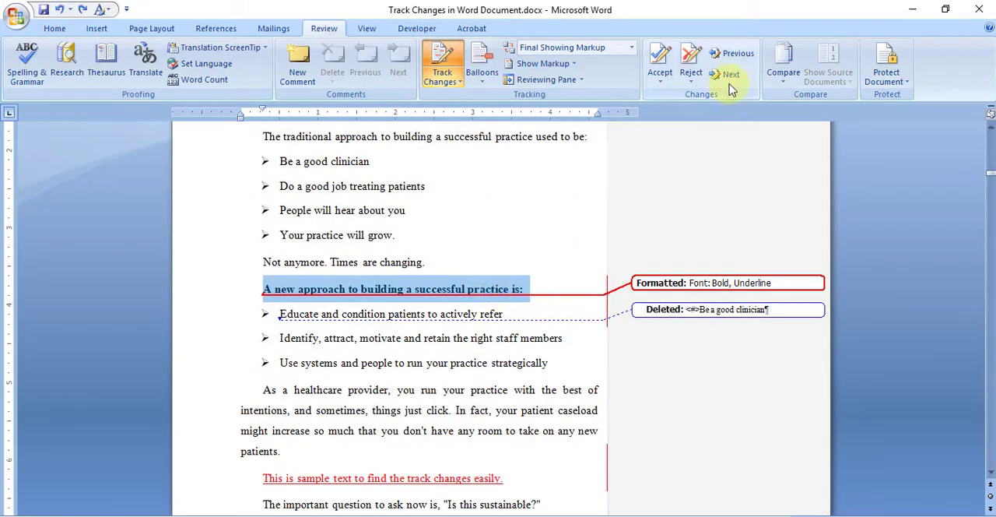
# - Step through the remaining tracked changes to the document's end and continue the search from the beginning
pyautogui.click(730, 78)
pyautogui.click(730, 78)
pyautogui.click(729, 78)
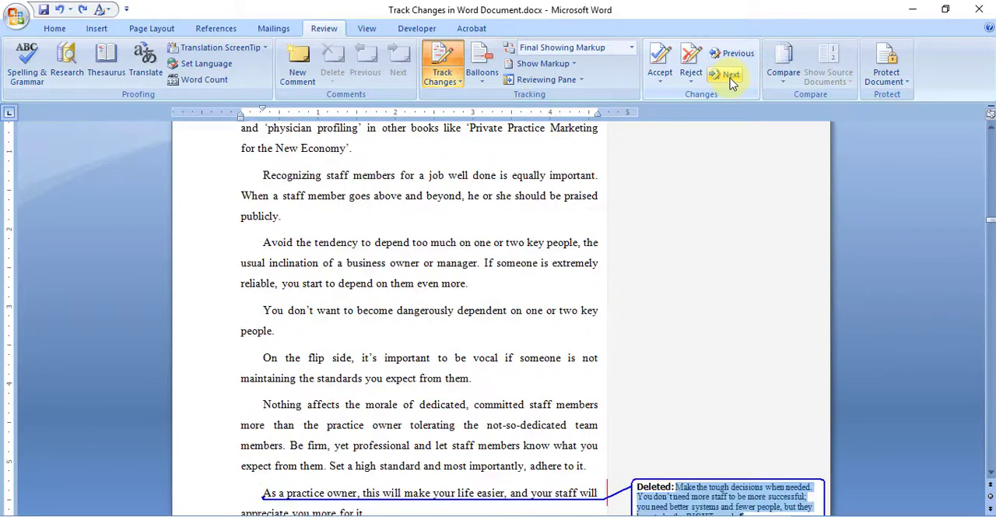
pyautogui.click(730, 75)
pyautogui.click(730, 75)
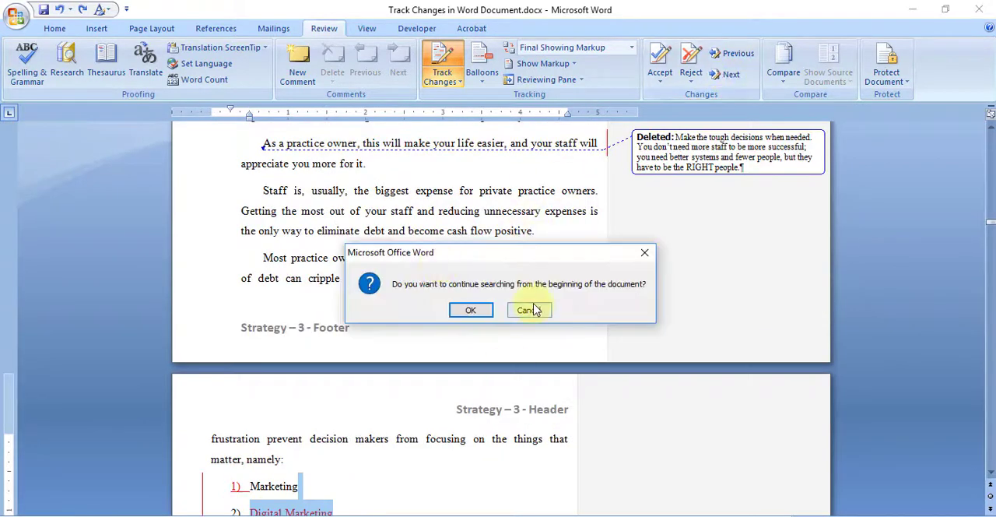
pyautogui.click(487, 314)
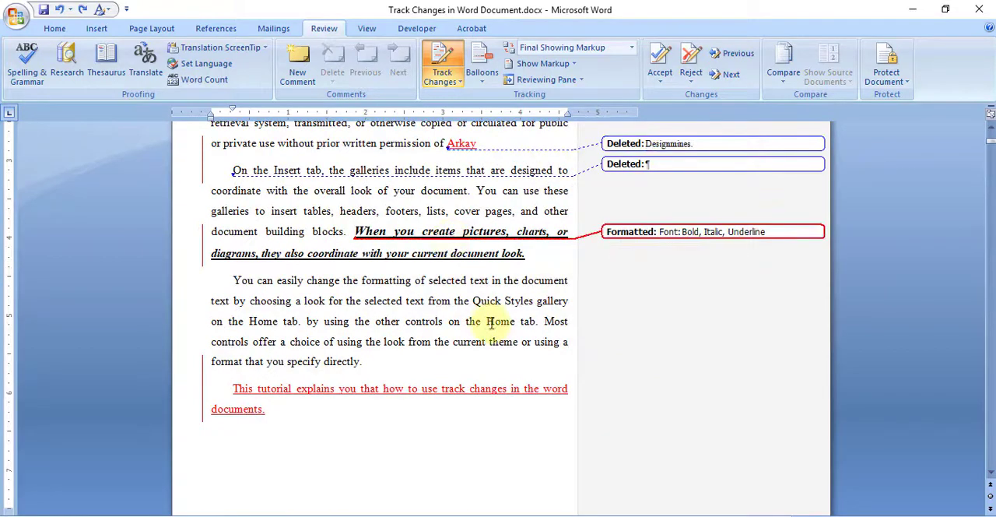
# - Accept all tracked changes in the document
pyautogui.scroll(3, 490, 322)
pyautogui.click(407, 300)
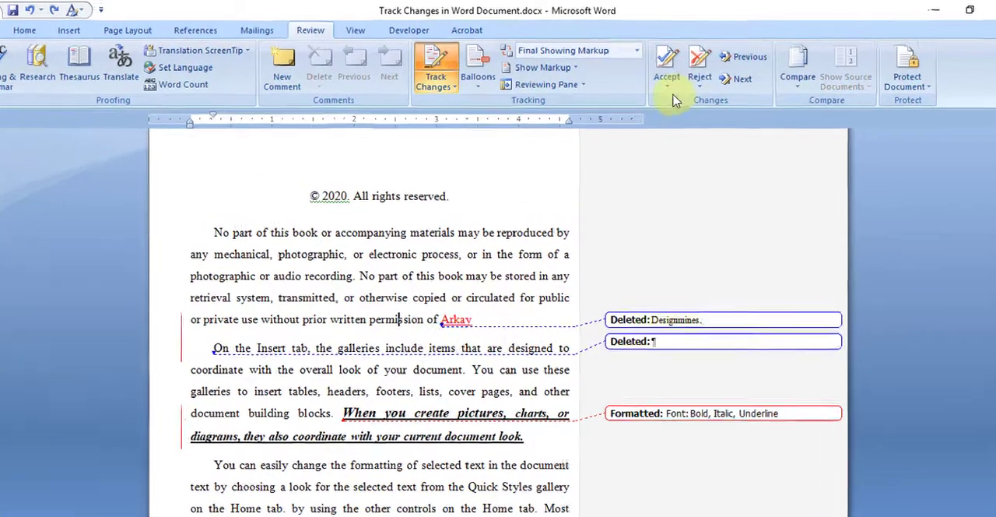
pyautogui.click(662, 85)
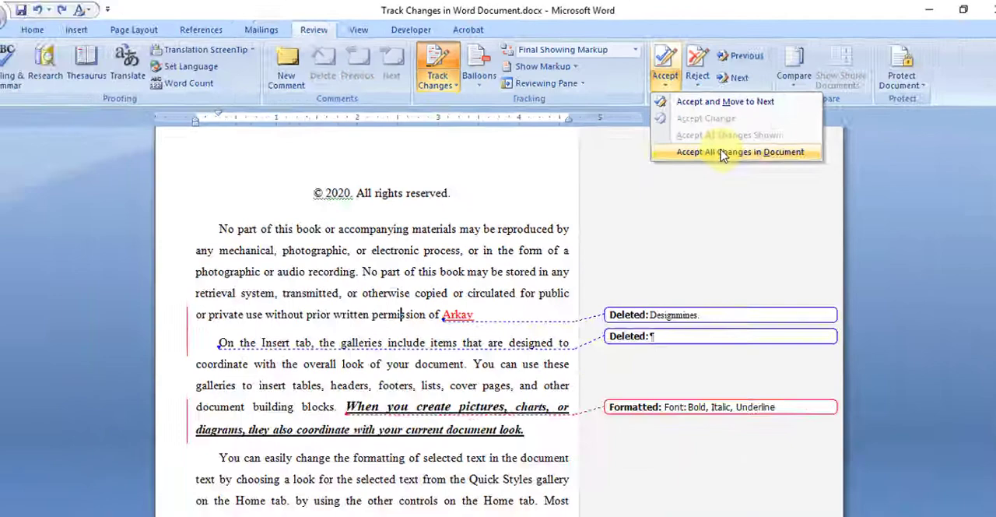
pyautogui.click(806, 230)
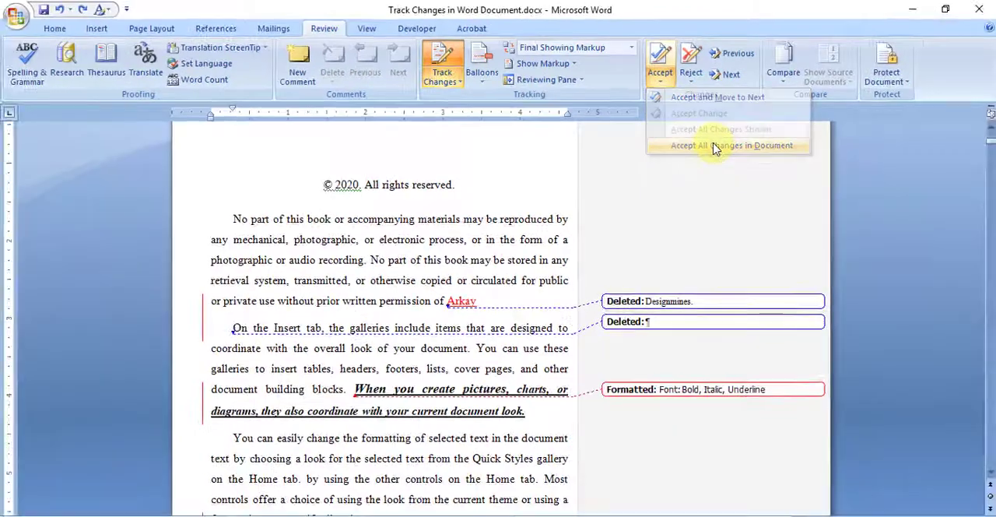
pyautogui.click(660, 84)
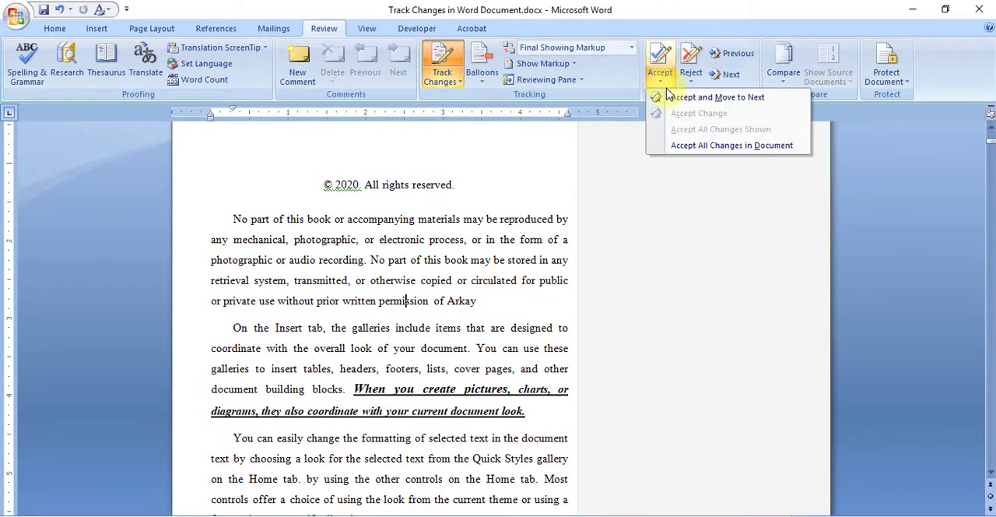
pyautogui.click(670, 97)
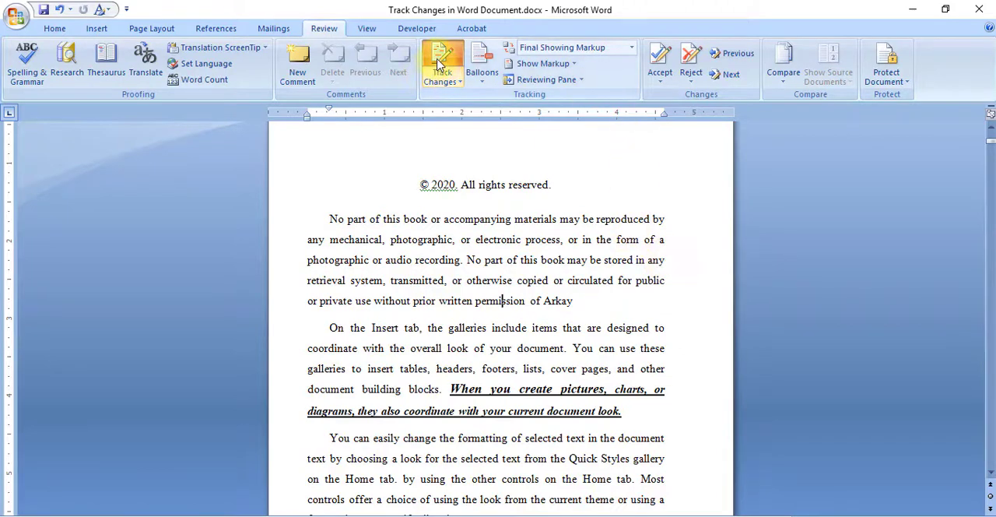
# - With Track Changes turned off, add a period after "Arkay" at the end of the first paragraph
pyautogui.click(574, 300)
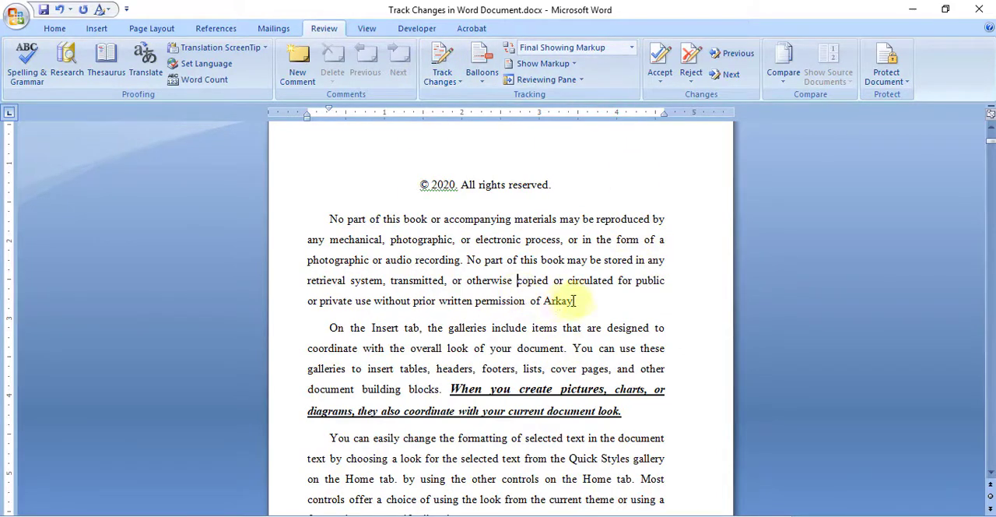
pyautogui.hotkey('ctrl', 'z')
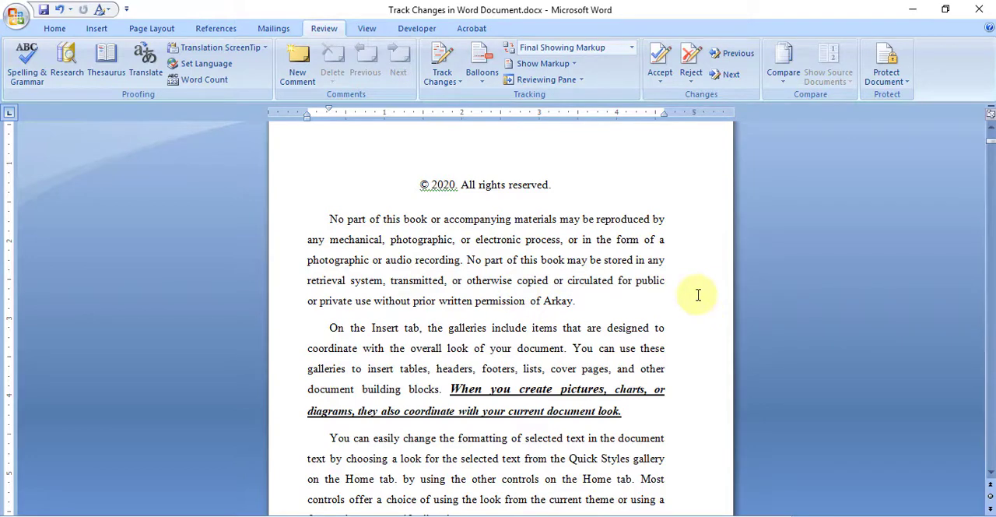
pyautogui.click(500, 205)
# - Turn Track Changes back on and view the display-for-review options, keeping Final Showing Markup
pyautogui.click(455, 80)
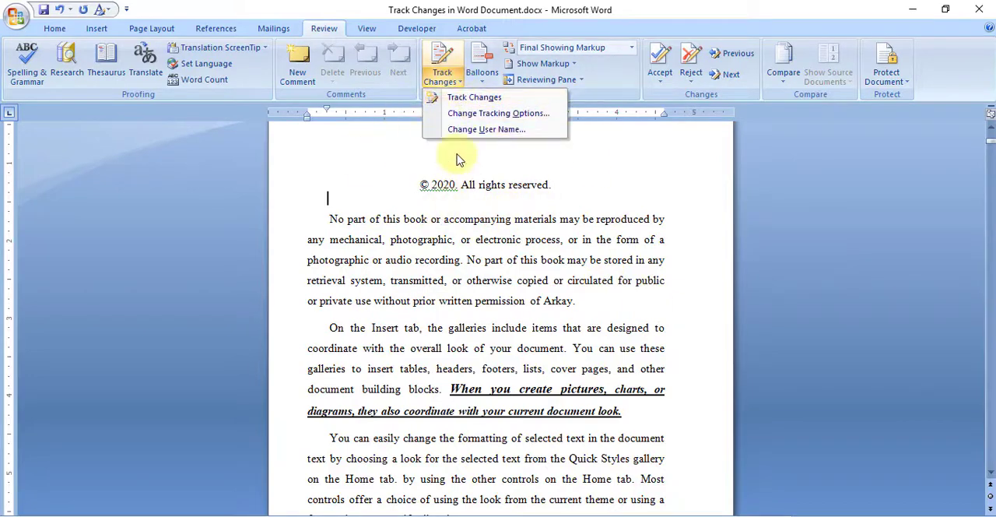
pyautogui.click(482, 214)
pyautogui.click(456, 80)
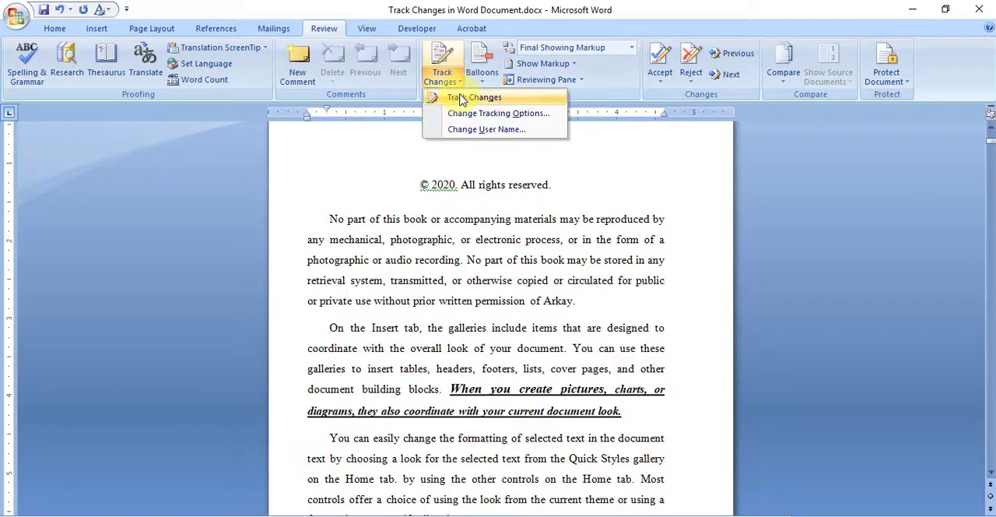
pyautogui.click(459, 97)
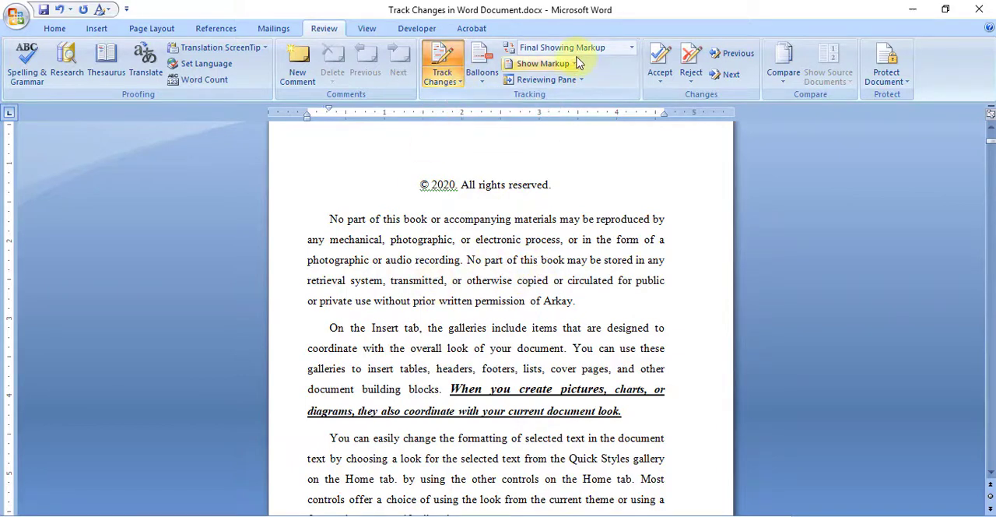
pyautogui.click(631, 49)
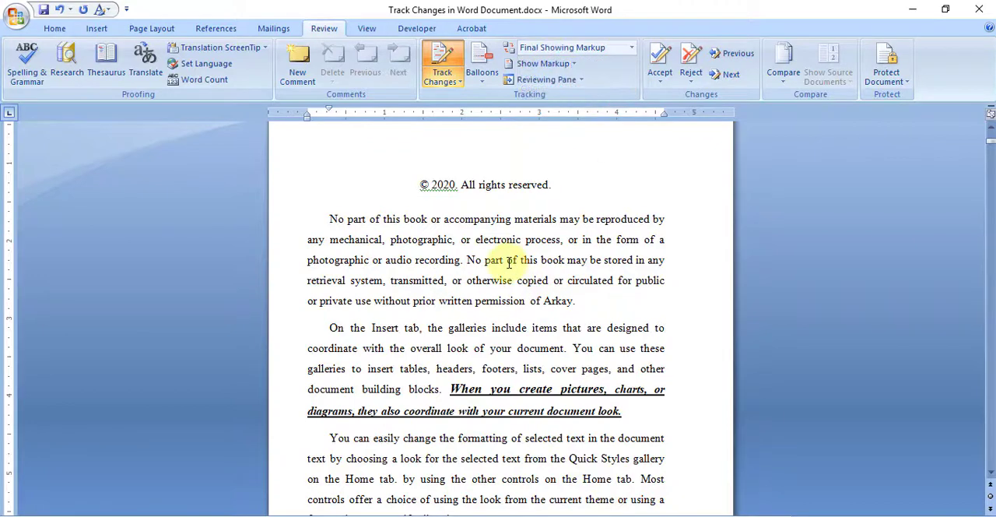